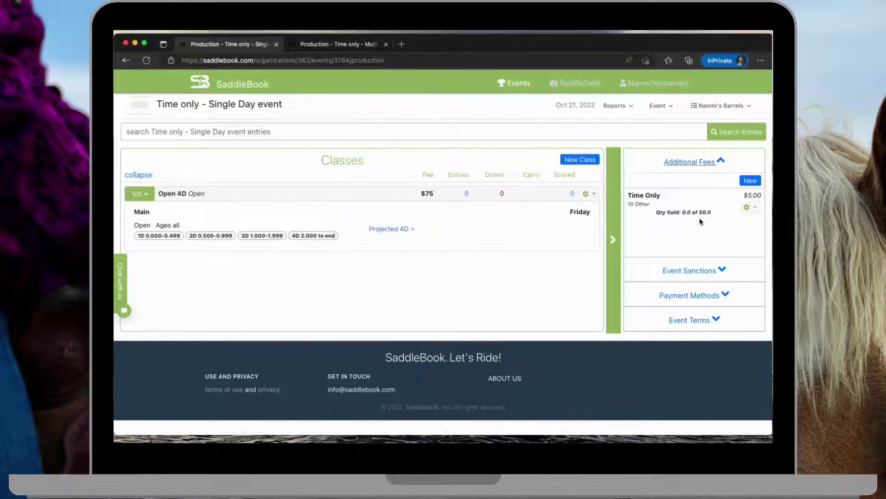
Check the multi-day event's fees, then close its tab to return to the Time only - Single Day event
left_click(344, 45)
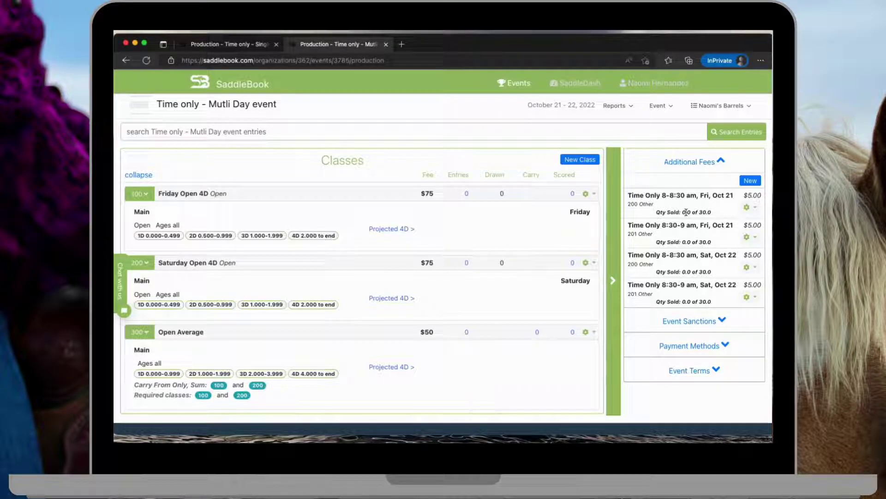
key("super+w")
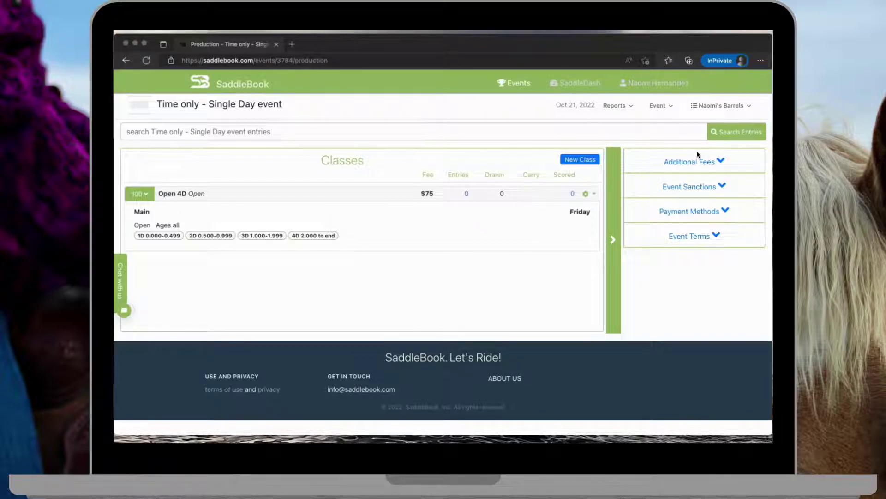
Go to the organization's Item Master List through the Items entry of the organization menu
left_click(725, 112)
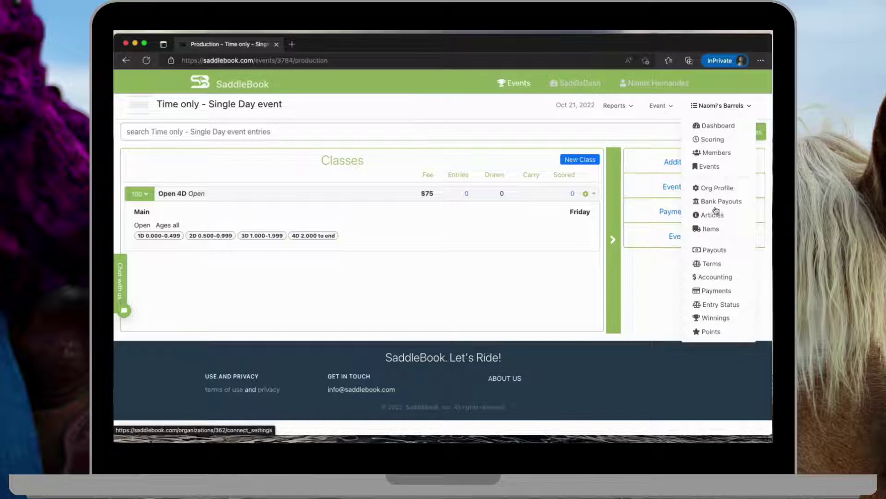
left_click(709, 230)
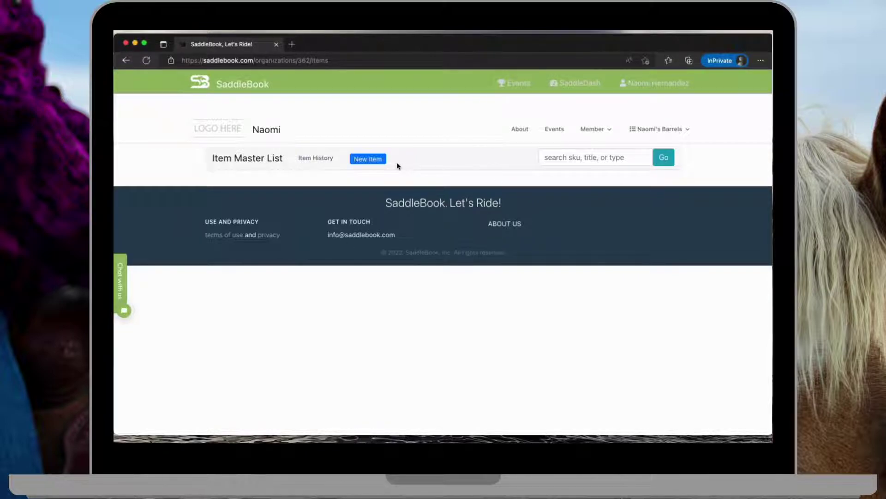
Create item SKU 10 titled 'Time Only', unit price $5.00, item type TimeOnly
left_click(381, 159)
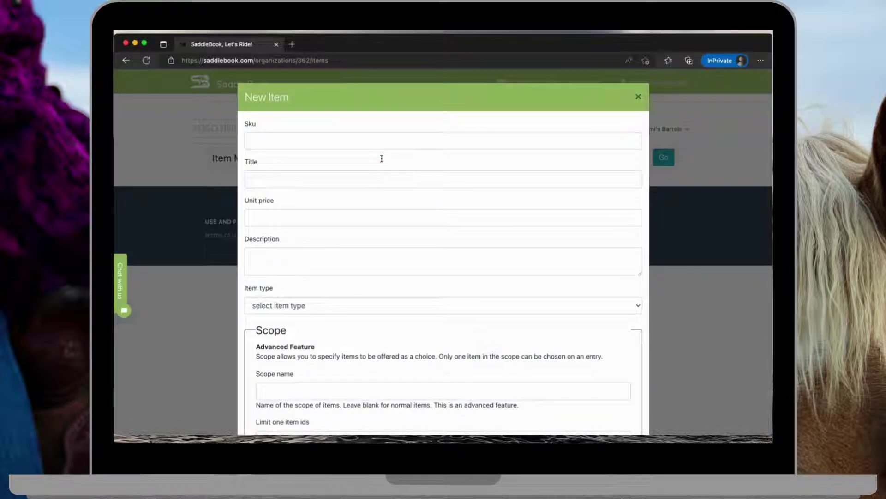
left_click(358, 138)
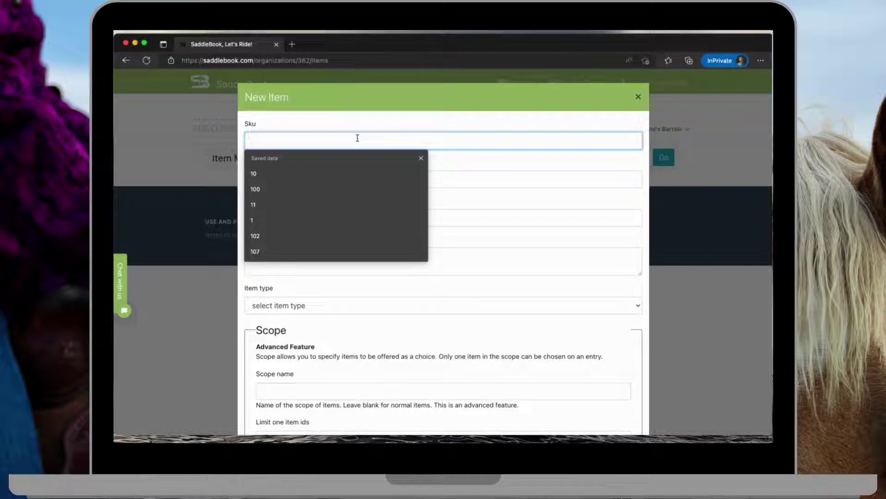
type("10")
left_click(259, 180)
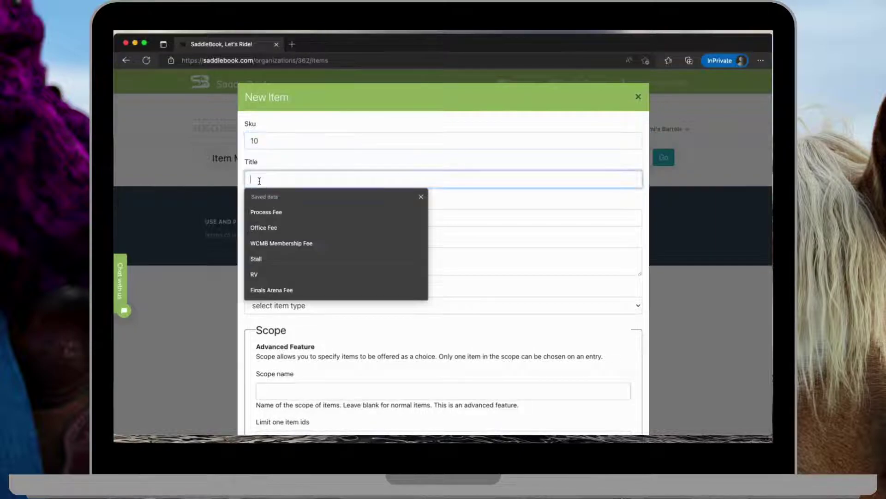
type("Ti")
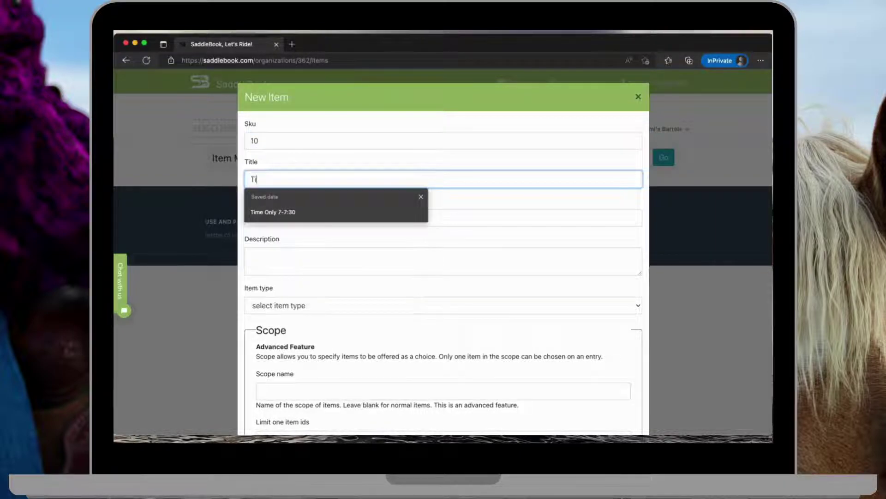
type("me Only")
left_click(477, 196)
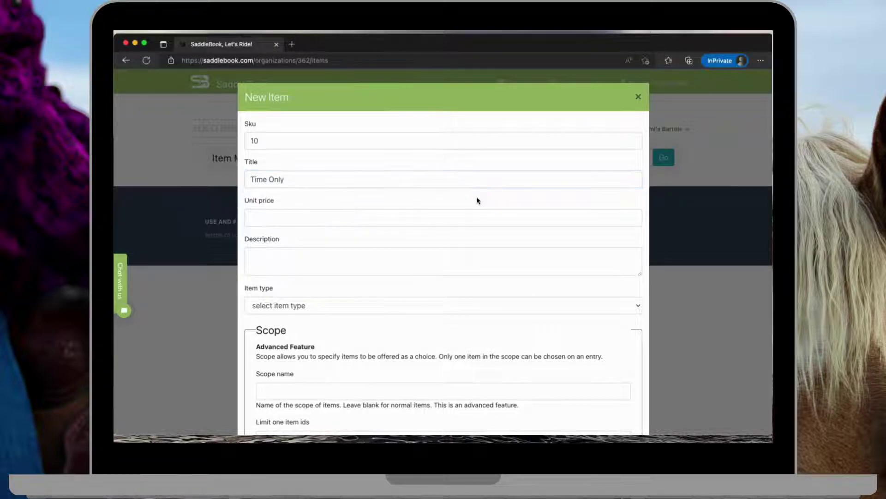
left_click(285, 216)
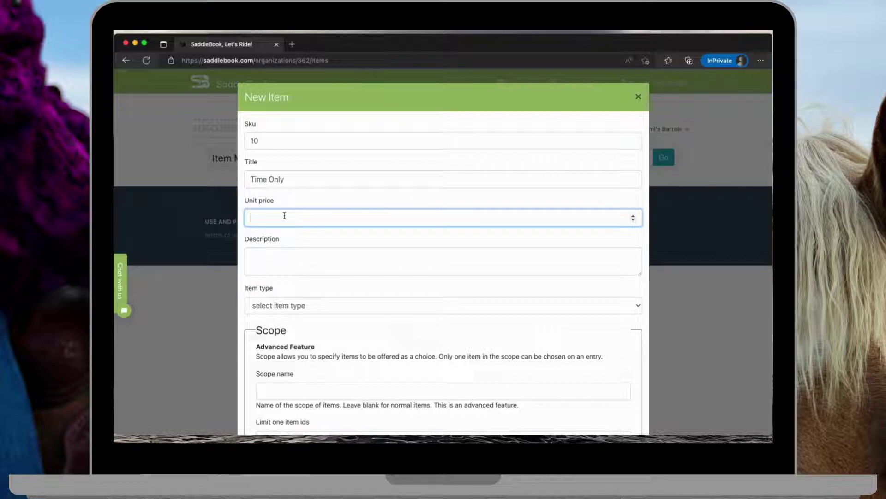
type("5")
left_click(295, 305)
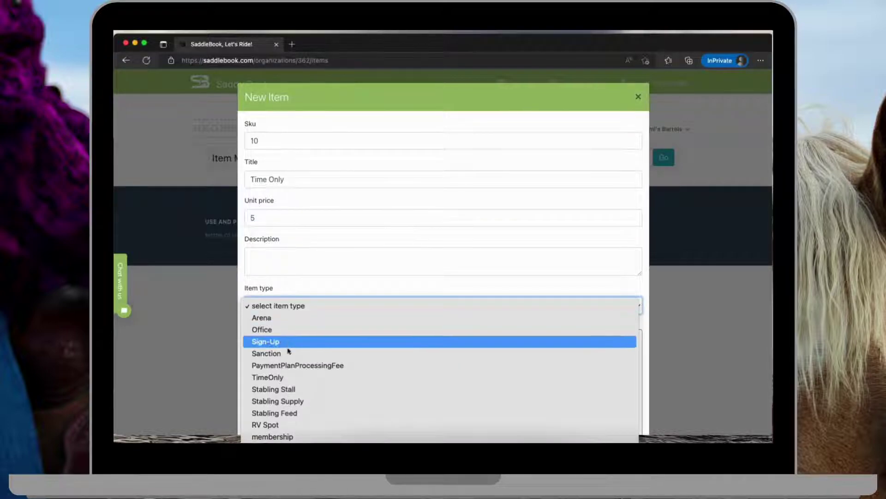
left_click(287, 378)
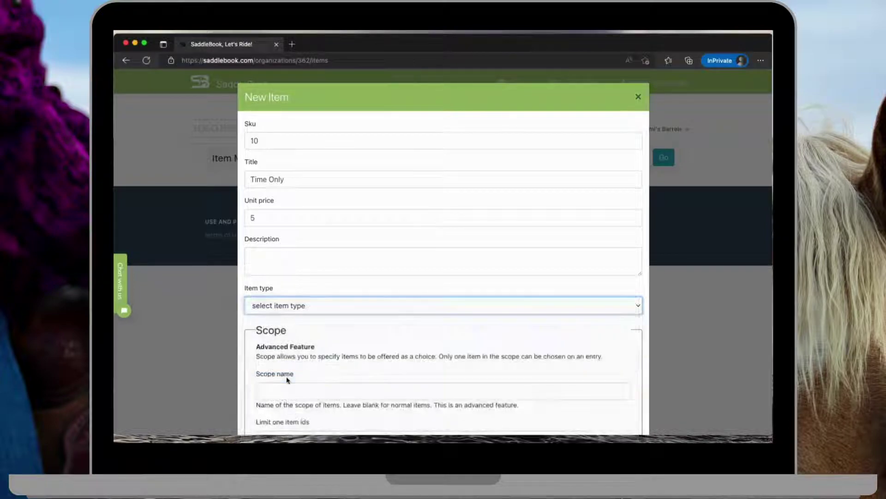
scroll(287, 380, "down", 5)
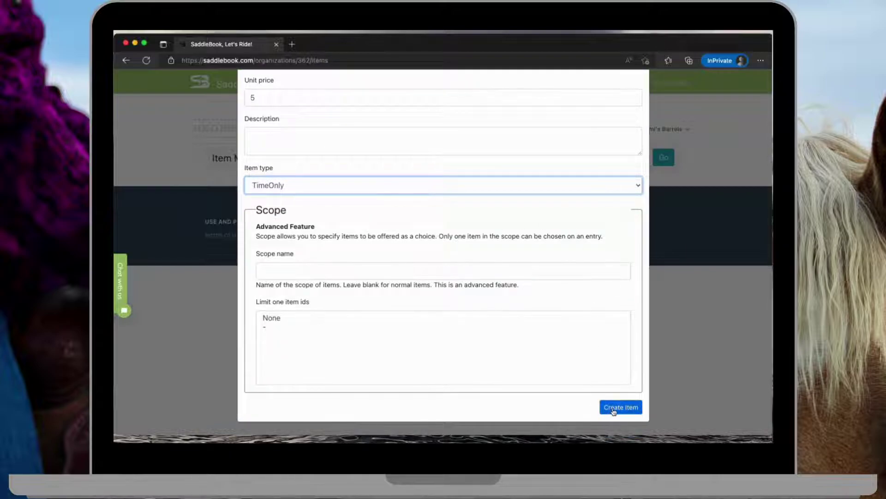
left_click(621, 407)
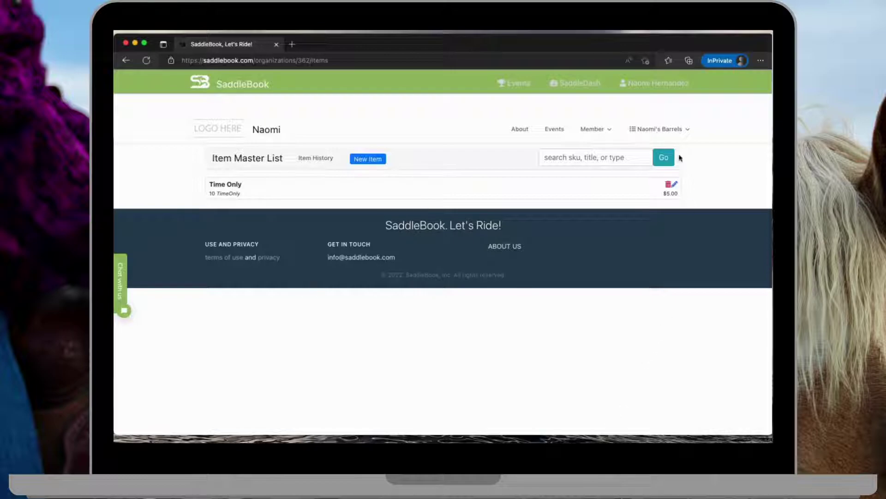
Open the Time only - Single Day event and start a new additional fee
left_click(660, 129)
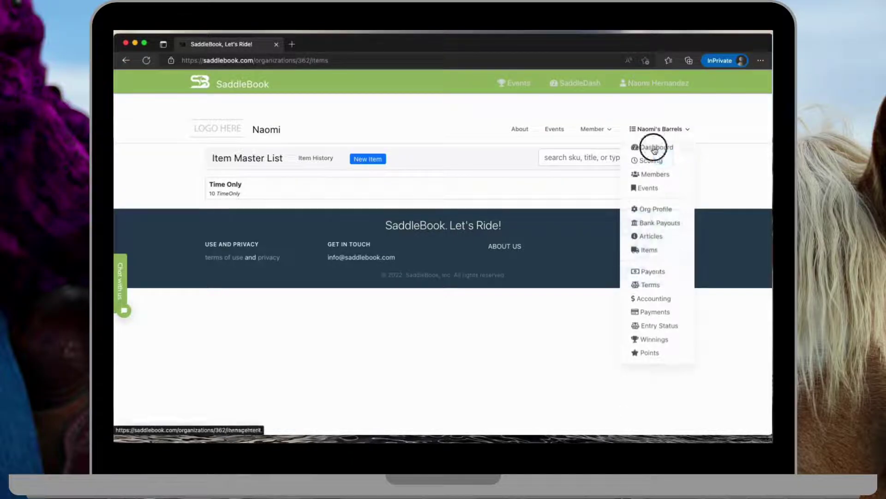
left_click(646, 146)
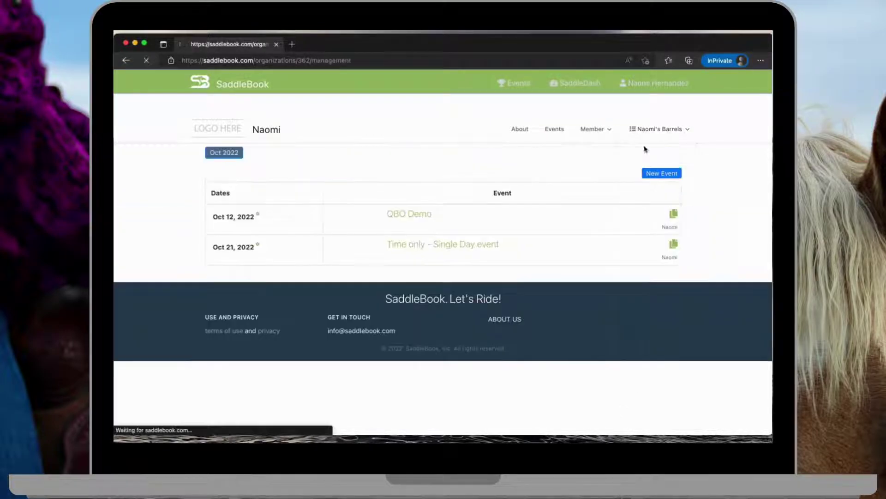
left_click(260, 247)
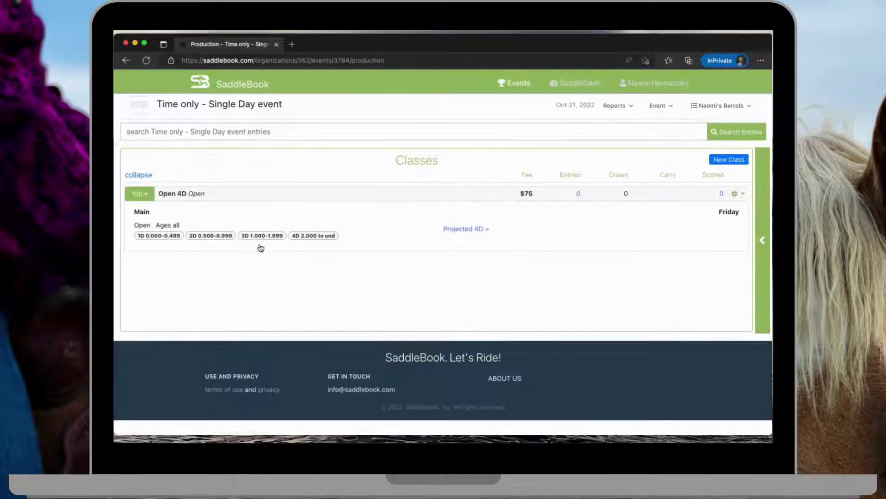
left_click(762, 240)
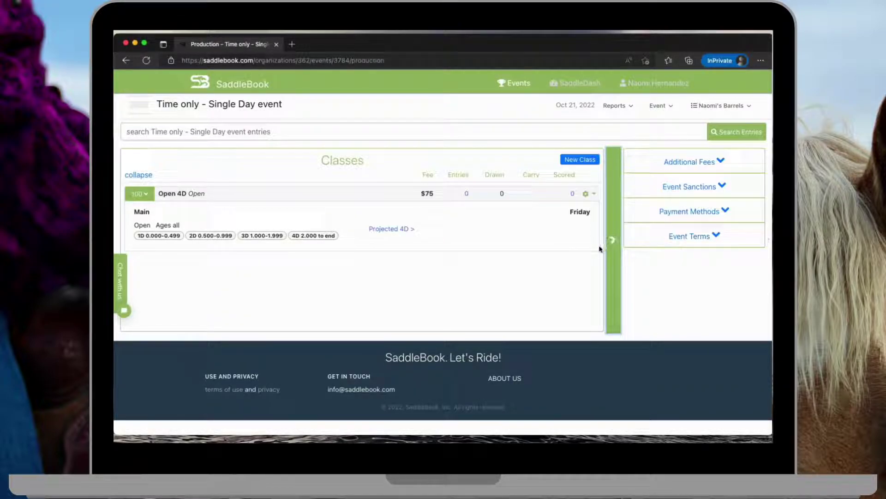
left_click(697, 164)
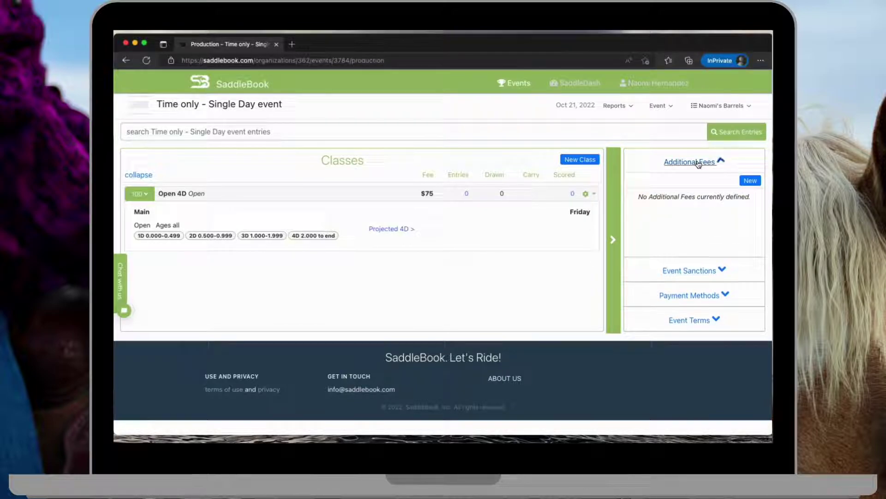
left_click(750, 181)
Add 10 - Time Only as an Other-type fee with max sales quantity 50
left_click(358, 142)
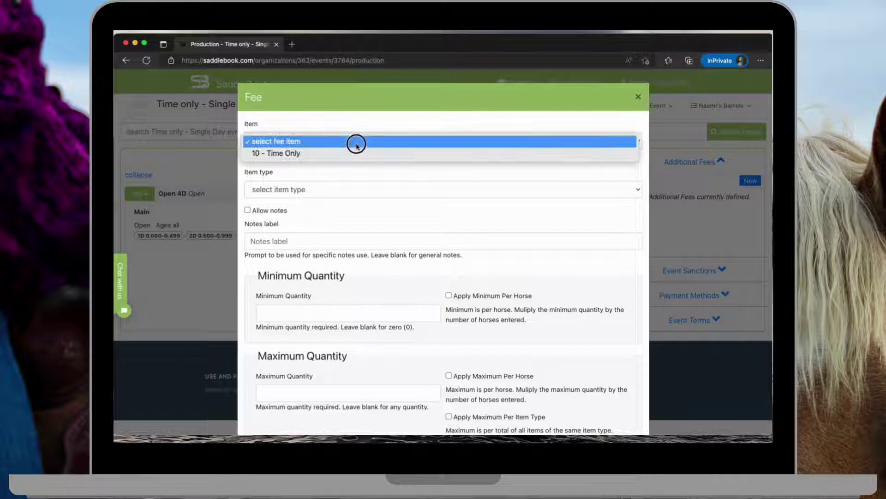
left_click(310, 154)
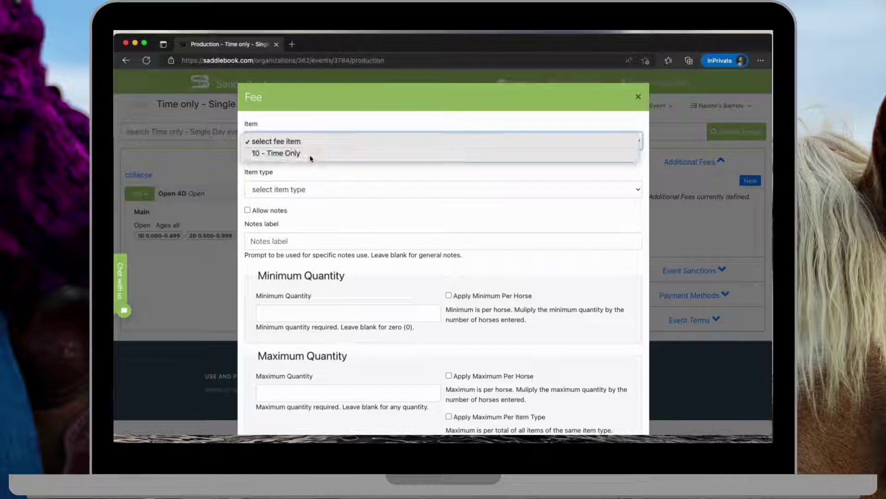
left_click(292, 194)
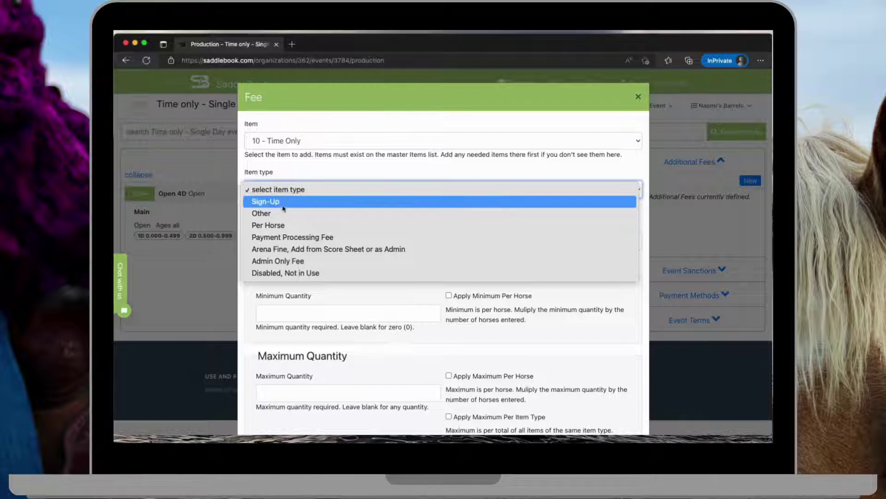
left_click(279, 214)
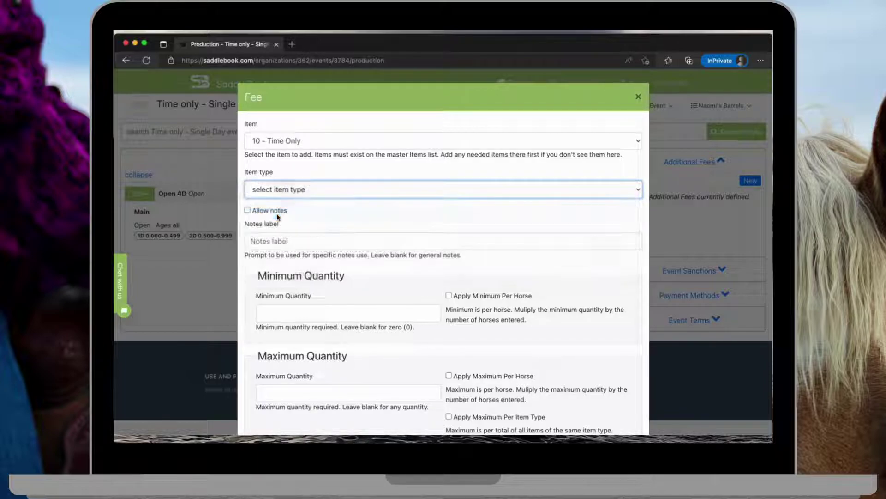
scroll(380, 253, "down", 3)
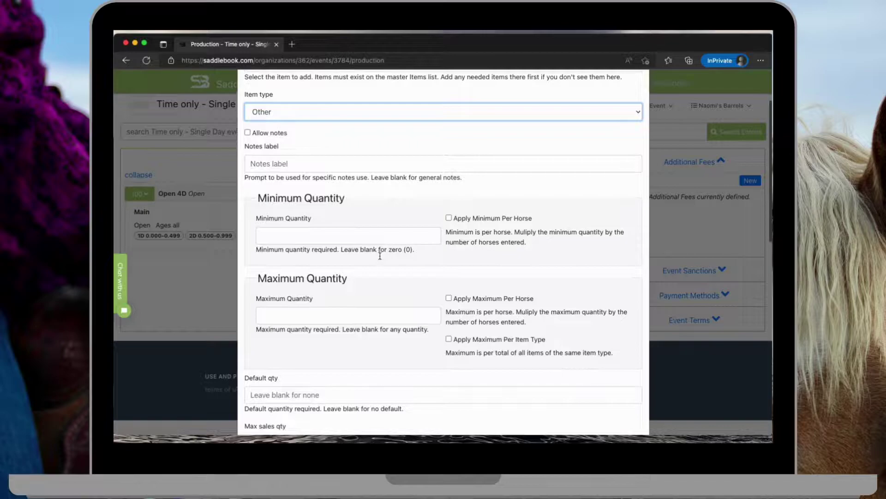
scroll(380, 255, "down", 3)
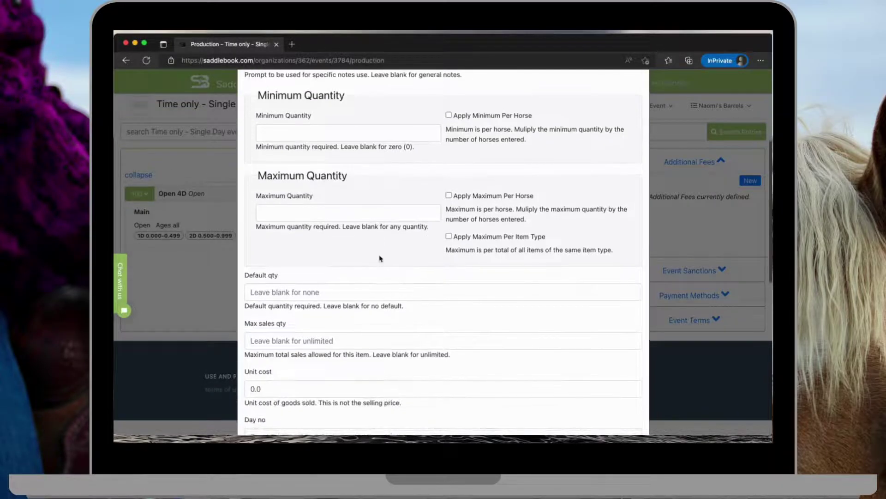
left_click(263, 340)
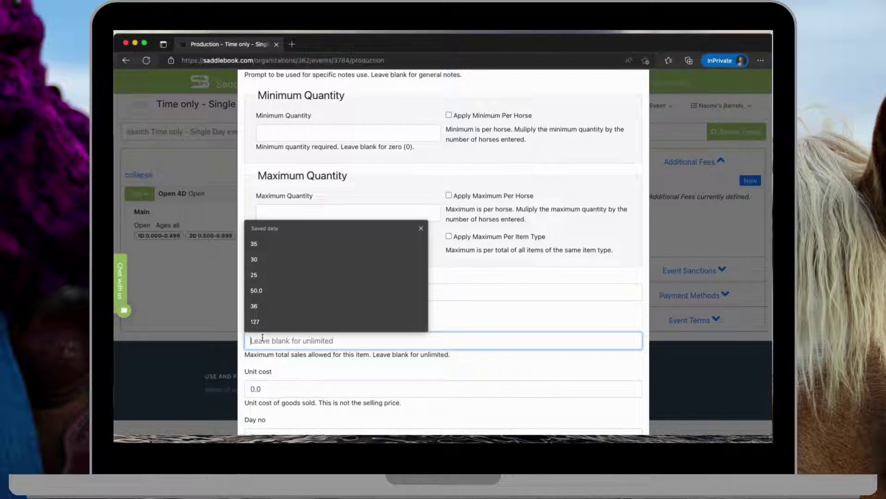
type("50")
key("Escape")
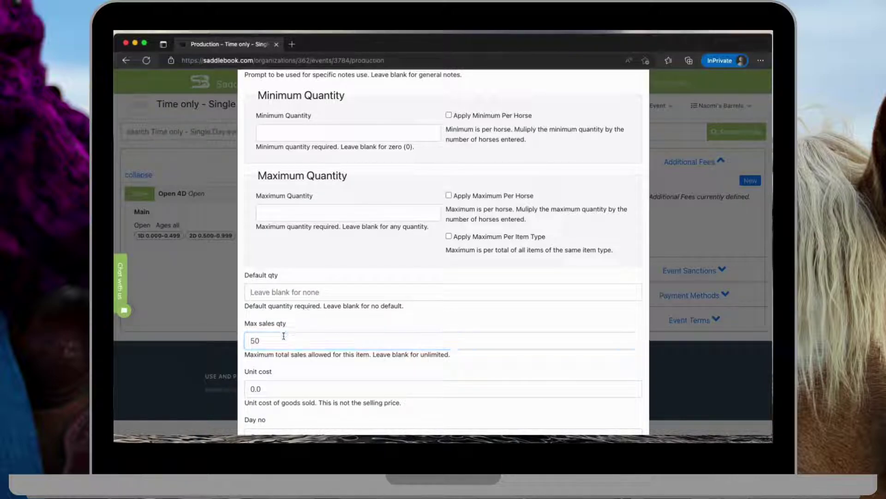
scroll(283, 338, "down", 10)
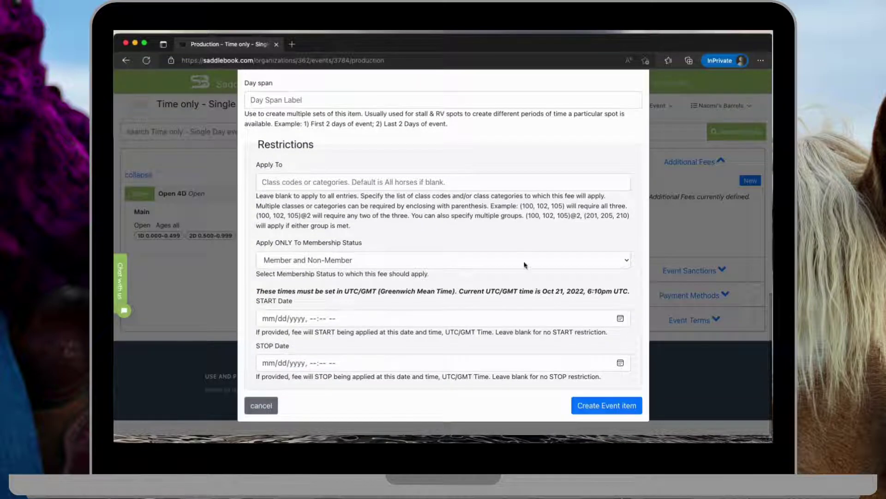
left_click(600, 406)
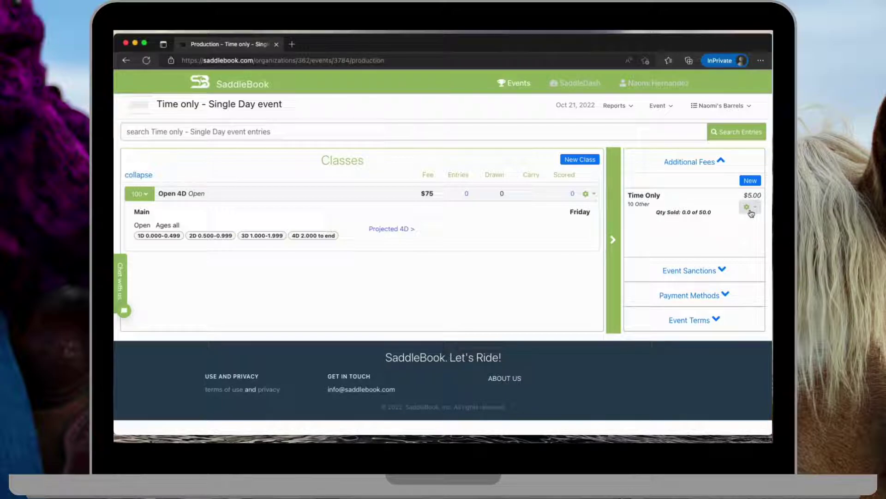
Review the Time Only fee's Activity report and the empty Time Only Schedule report
left_click(751, 212)
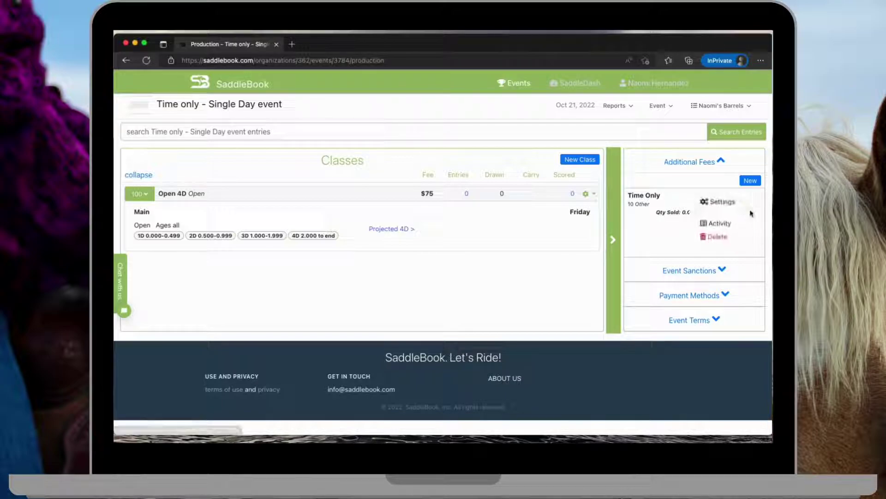
left_click(718, 226)
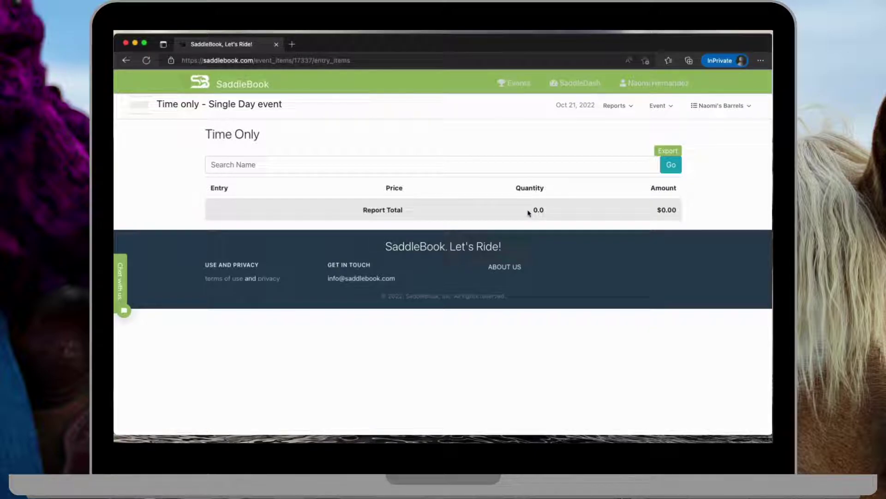
left_click(625, 107)
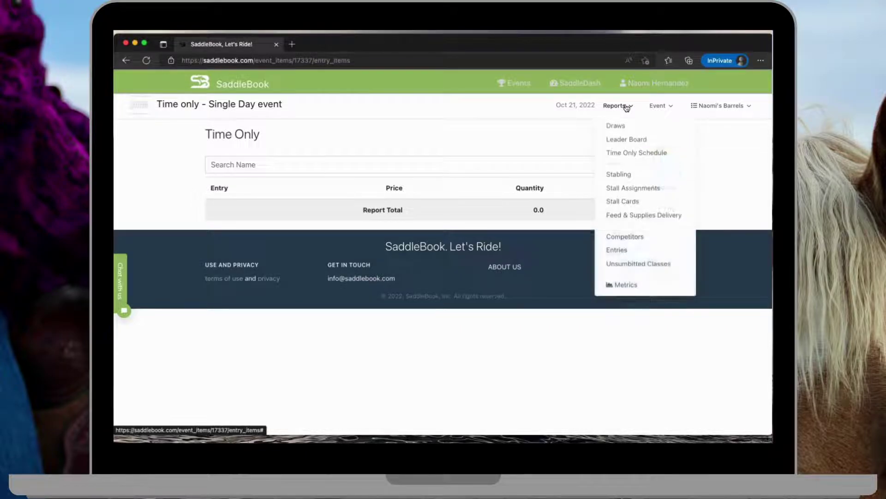
left_click(644, 155)
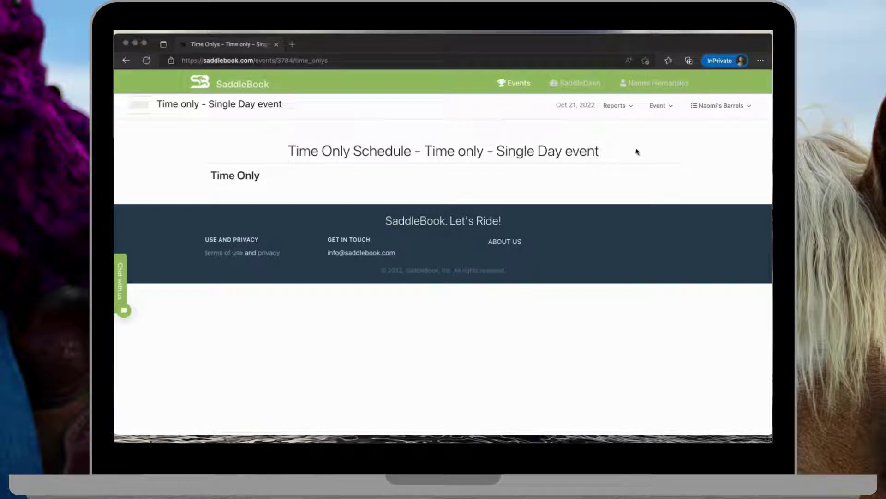
left_click(659, 106)
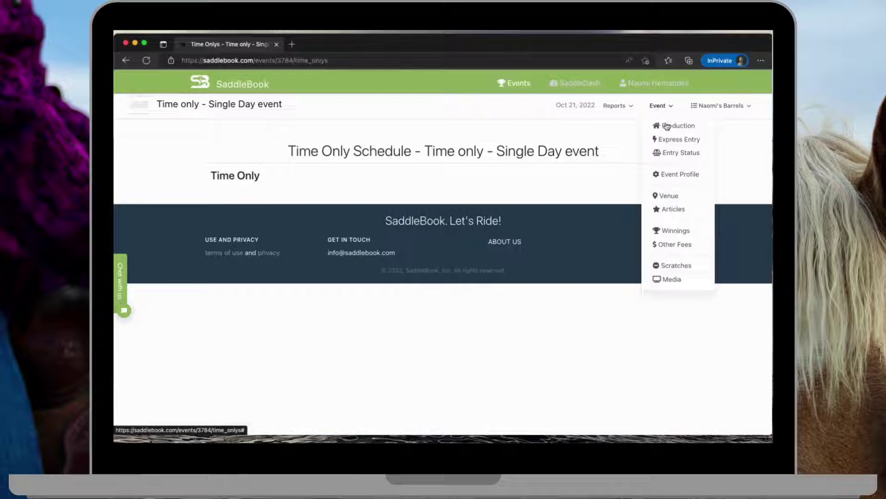
In Express Entry, select Fast N' Furious as the horse and advance to Other Items
left_click(674, 142)
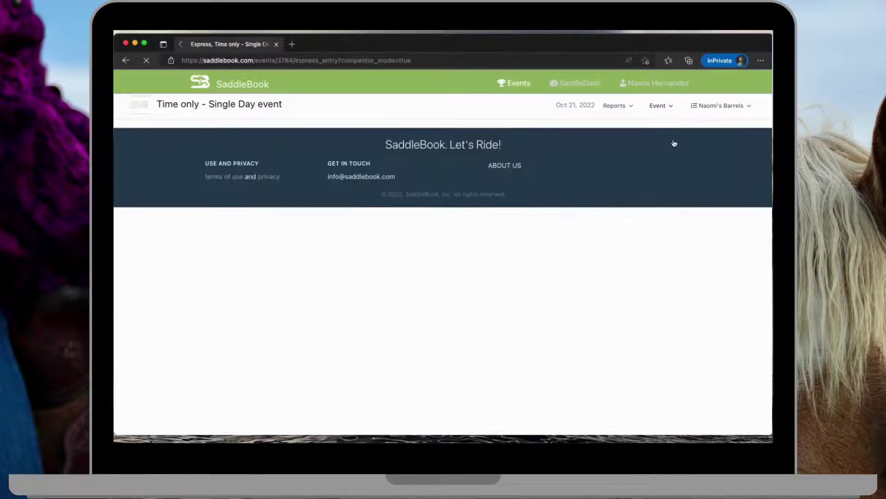
left_click(674, 254)
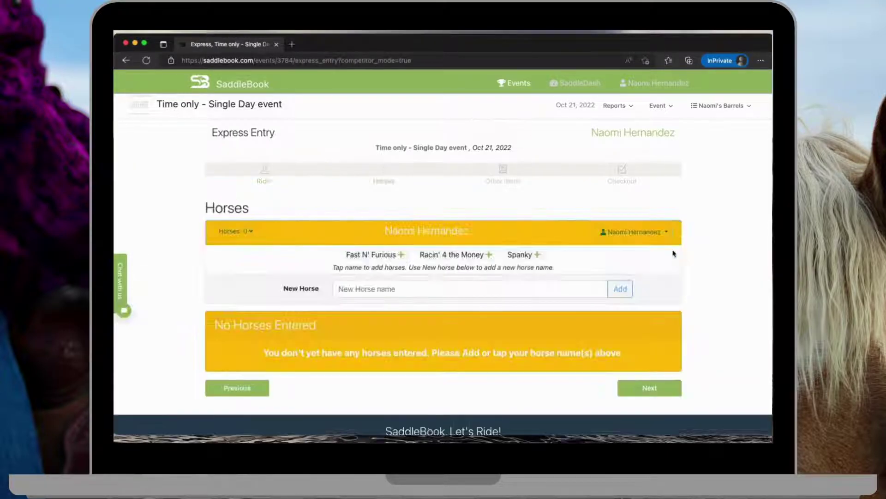
left_click(387, 255)
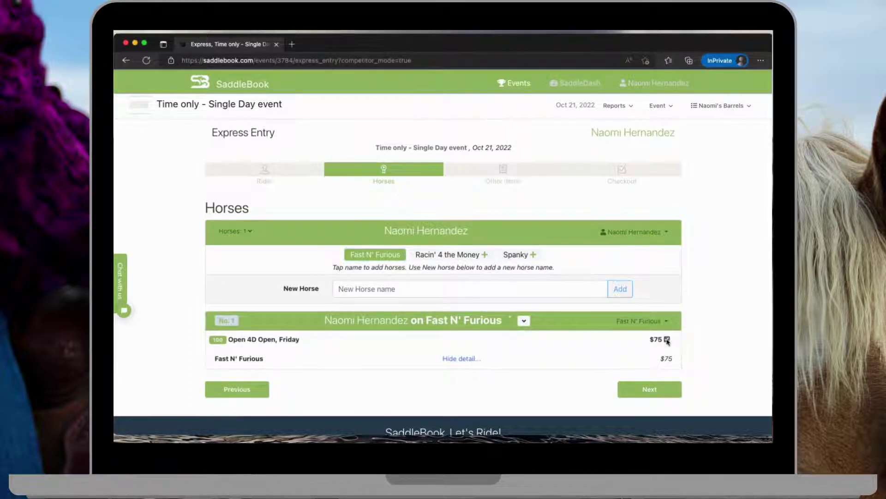
left_click(653, 389)
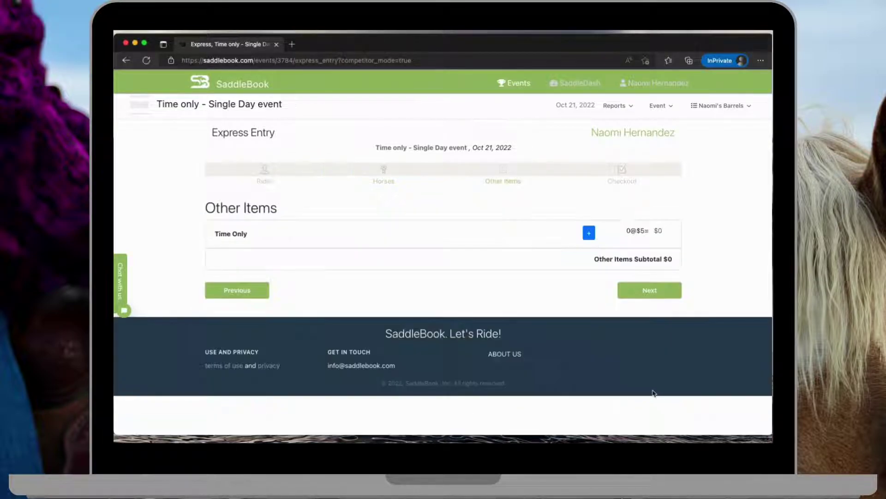
Raise the $5 Time Only quantity to 4, then lower it back to 1
left_click(590, 234)
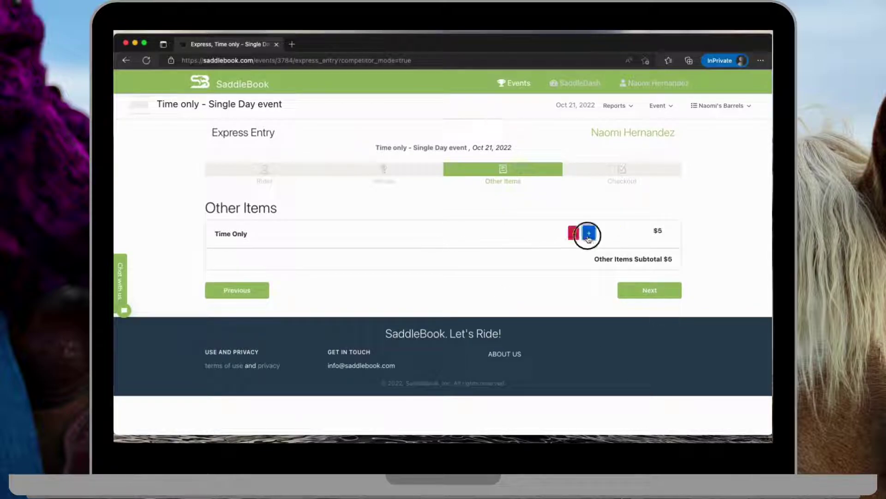
left_click(589, 234)
left_click(590, 234)
left_click(590, 234)
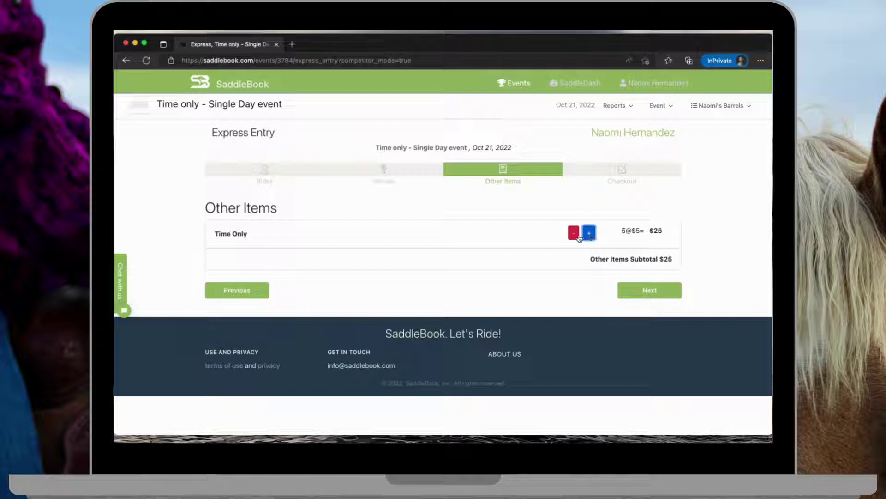
left_click(574, 234)
left_click(574, 234)
left_click(573, 234)
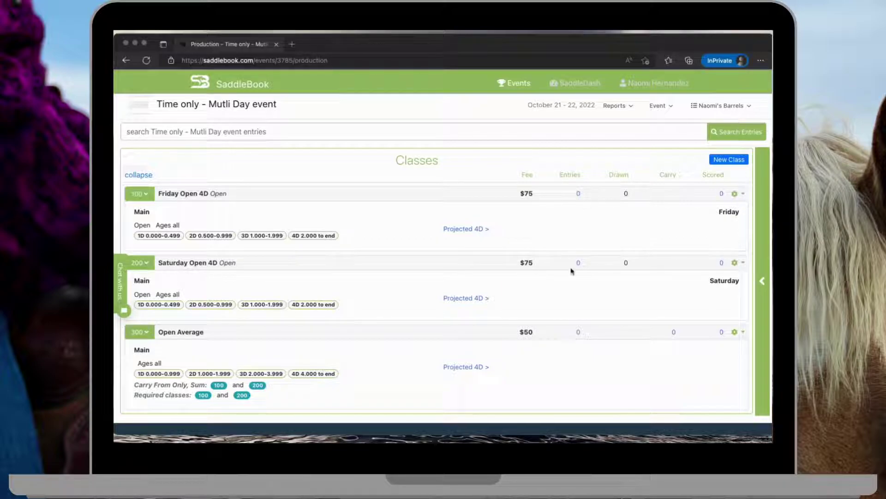
Open the organisation's Item Master List and bring up a blank New Item form
left_click(726, 109)
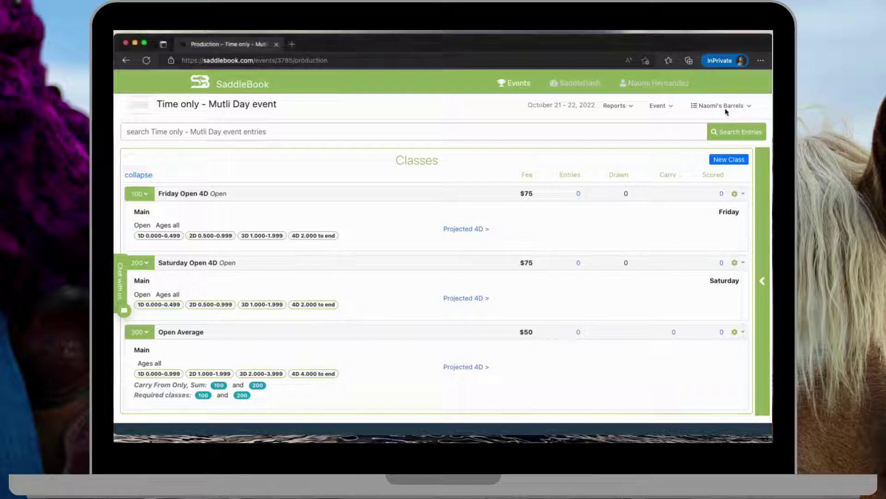
left_click(723, 106)
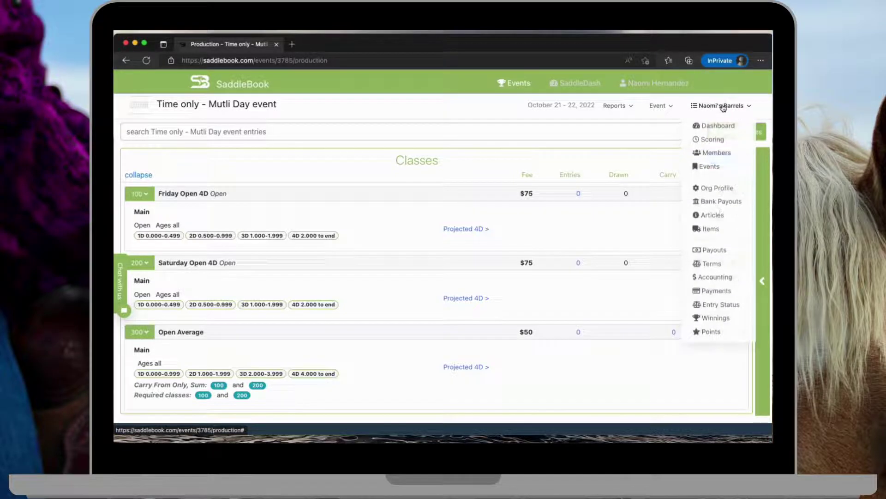
left_click(714, 229)
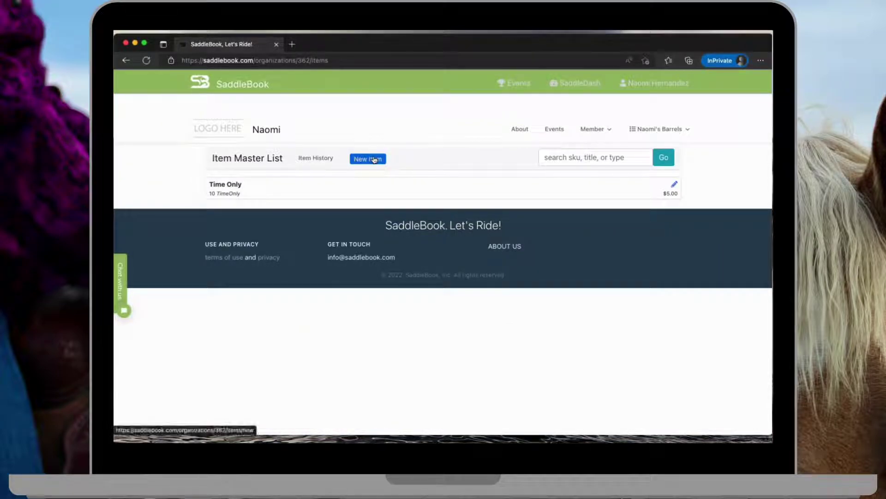
left_click(375, 159)
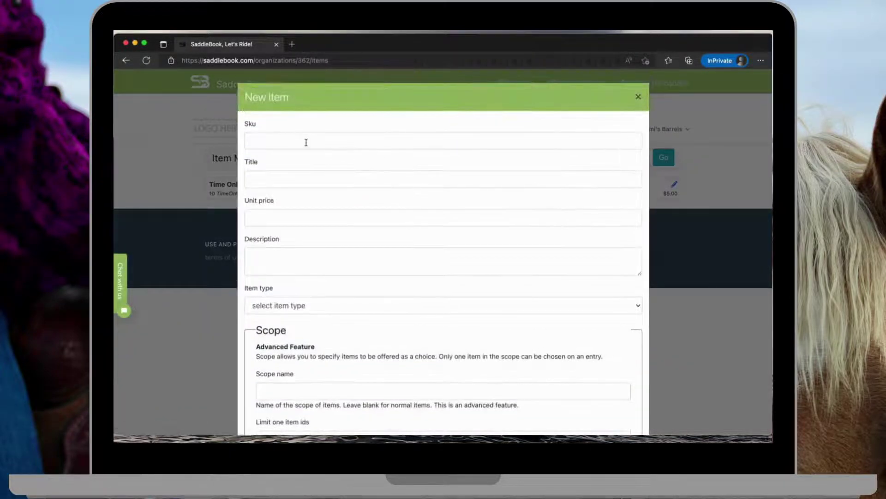
Create item SKU 200 'Time Only 8-8:30 am' at $5 with item type TimeOnly
left_click(306, 140)
type("200")
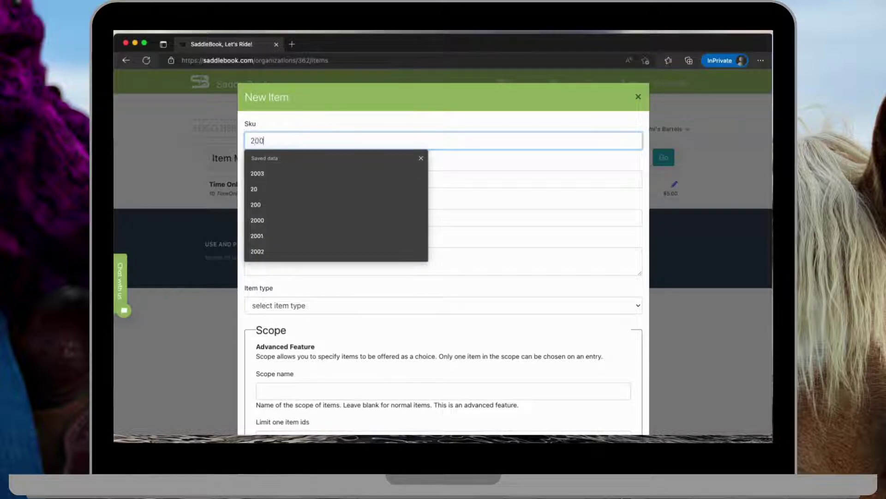
left_click(312, 124)
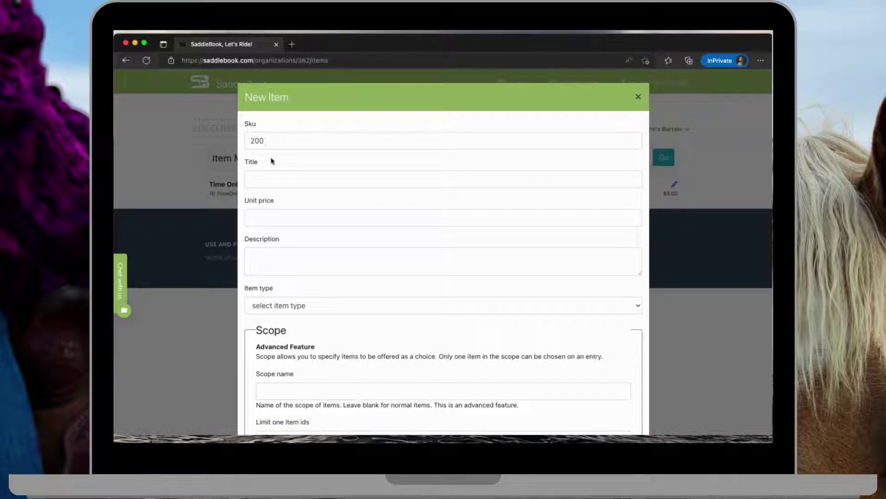
left_click(274, 179)
type("Time Only")
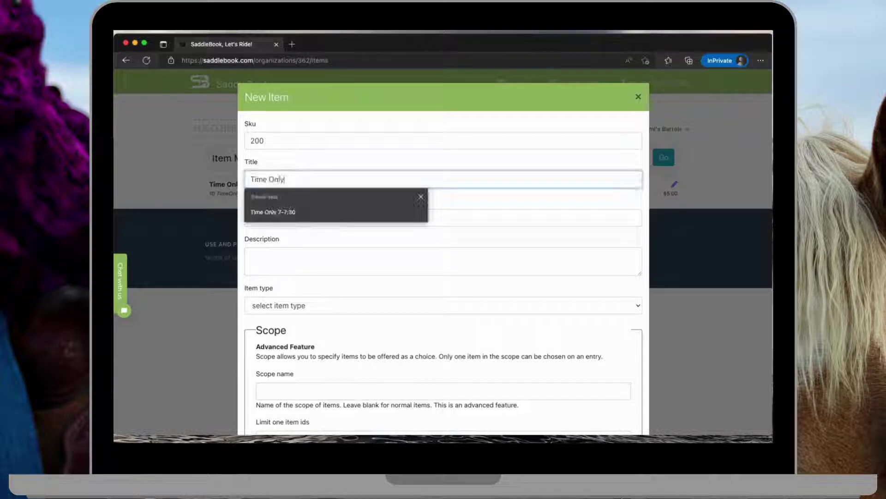
type(" 8")
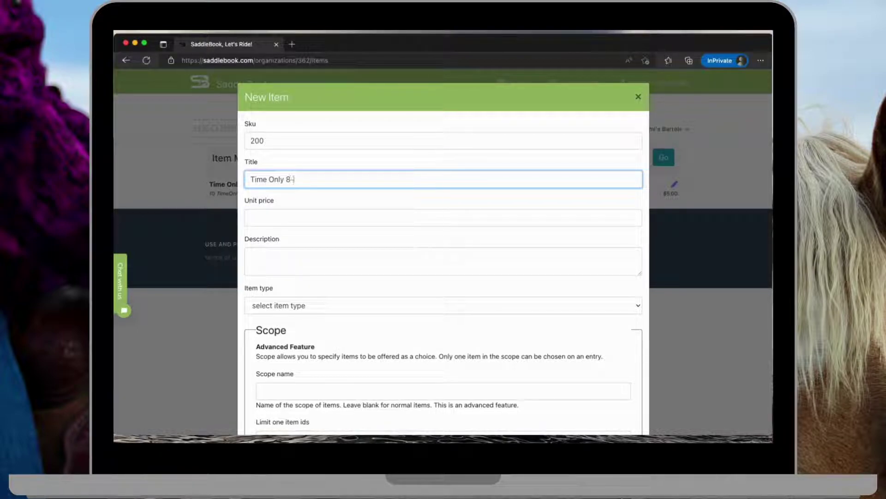
type("-8:30 am")
left_click(285, 215)
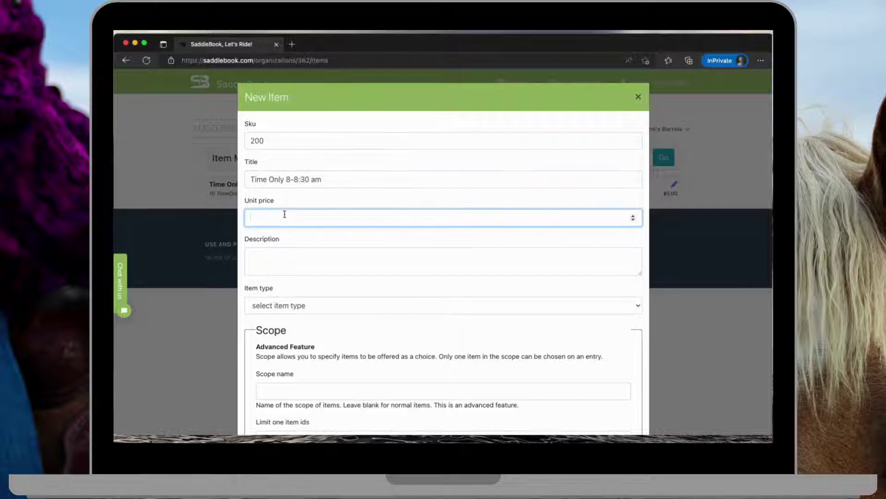
type("5")
left_click(292, 305)
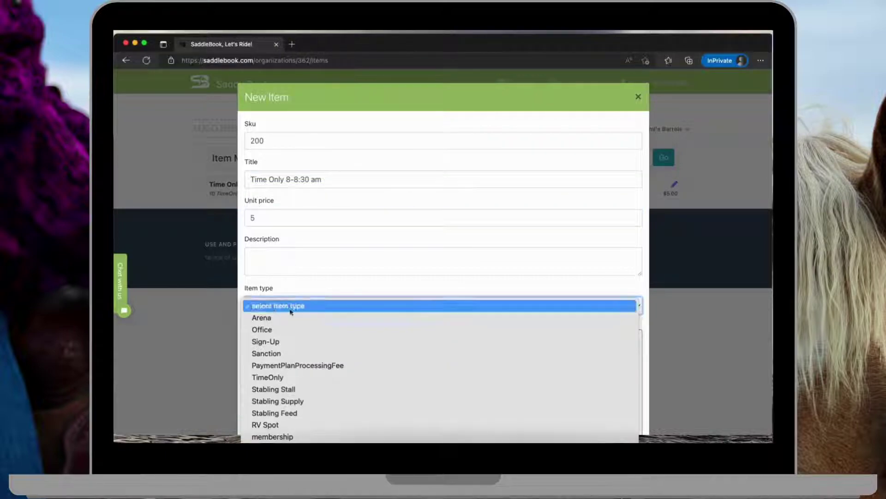
left_click(280, 377)
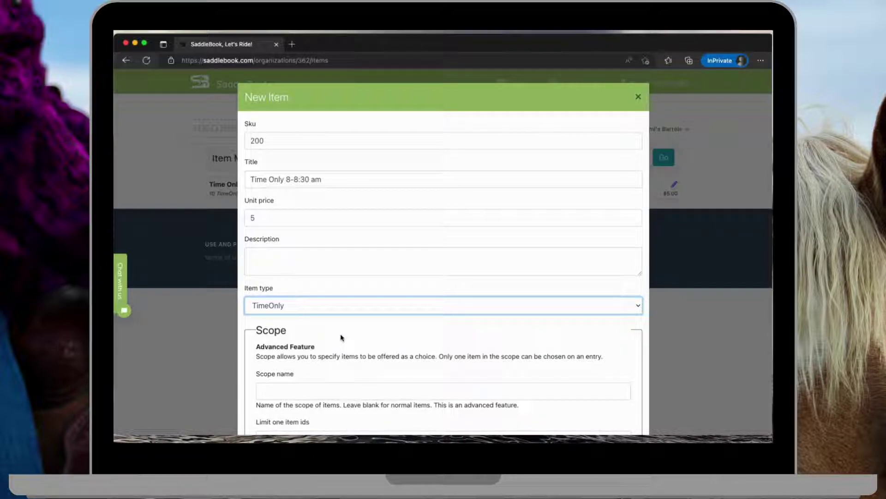
scroll(340, 337, "down", 3)
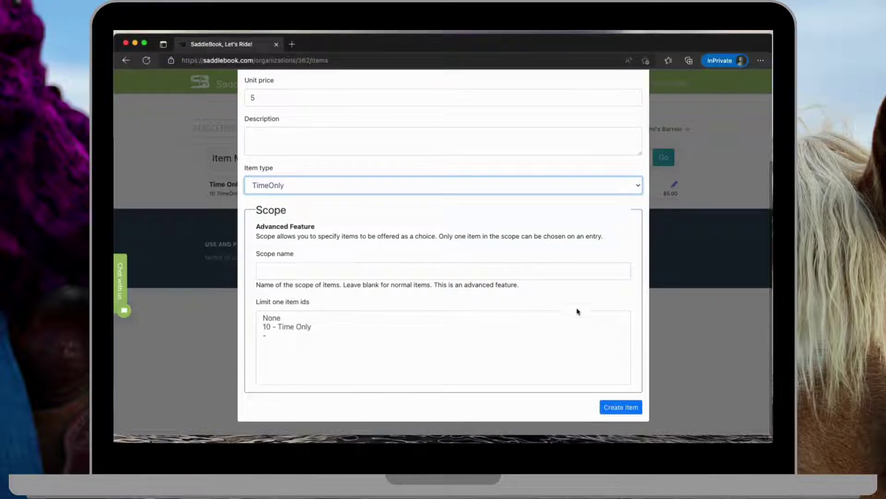
left_click(613, 408)
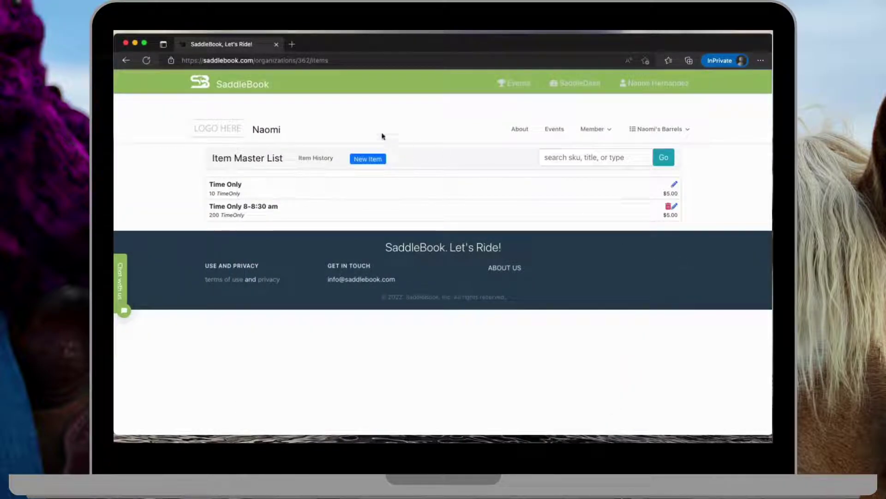
Start a new item with SKU 201 and title 'Time Only 8:30-9 am'
left_click(365, 159)
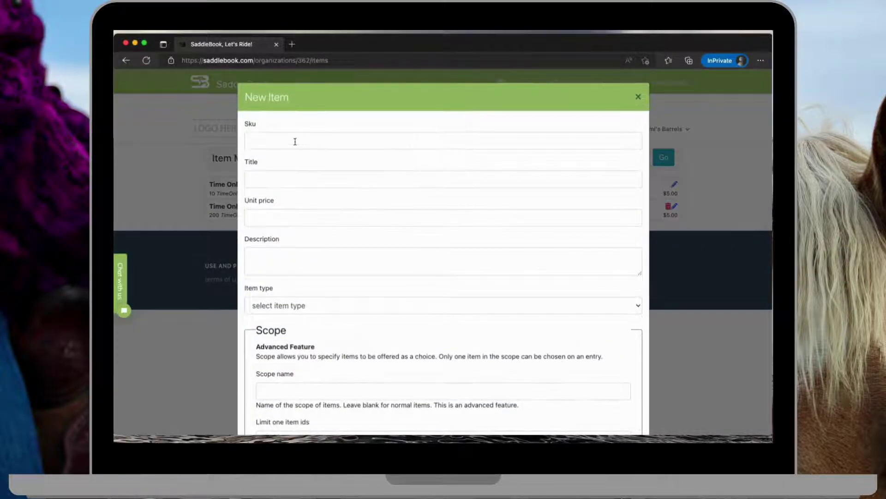
left_click(295, 141)
type("201")
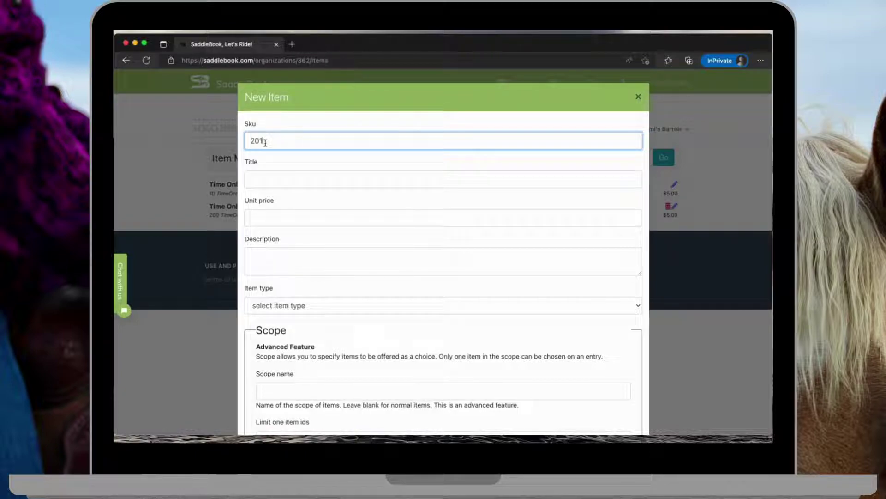
left_click(260, 179)
type("8")
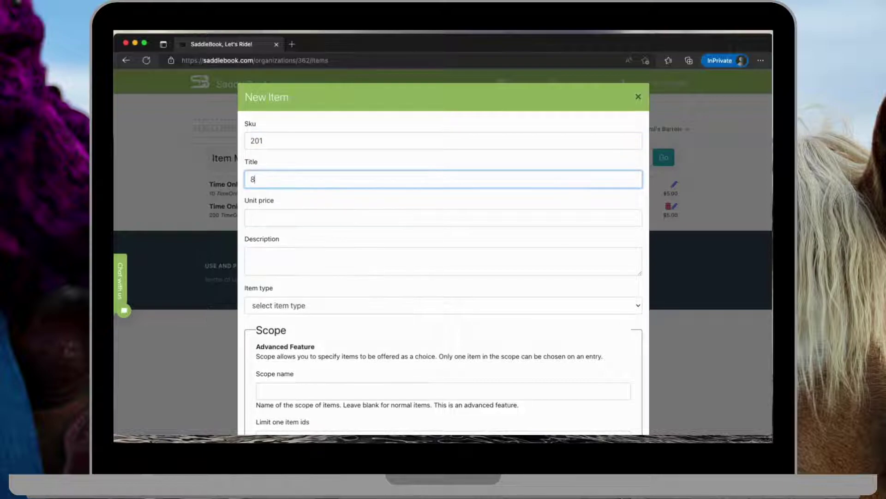
type(":30")
key("BackSpace")
key("BackSpace")
type("am")
left_click(253, 180)
type("Time On")
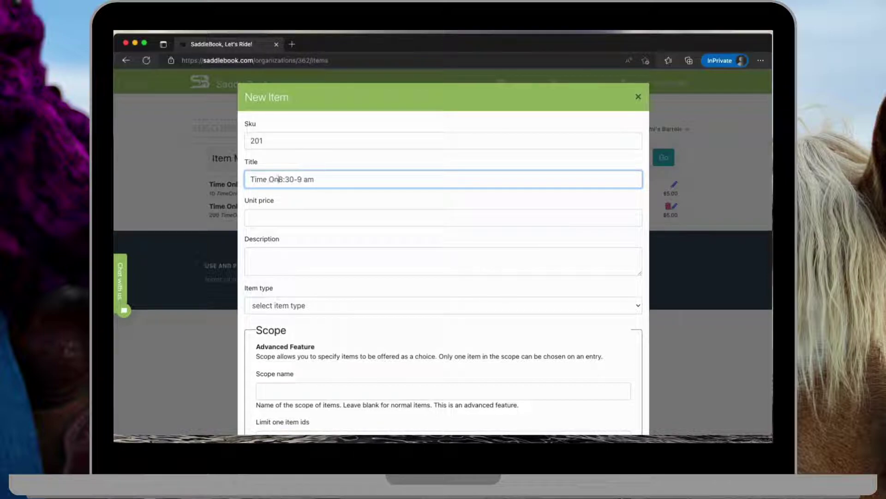
type("ly")
Give it unit price 5 and item type TimeOnly, and create it
left_click(262, 211)
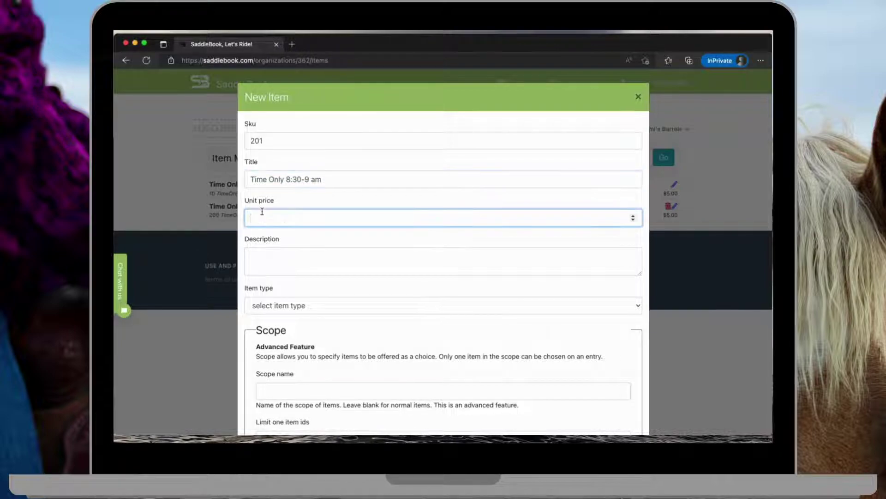
type("5")
left_click(283, 303)
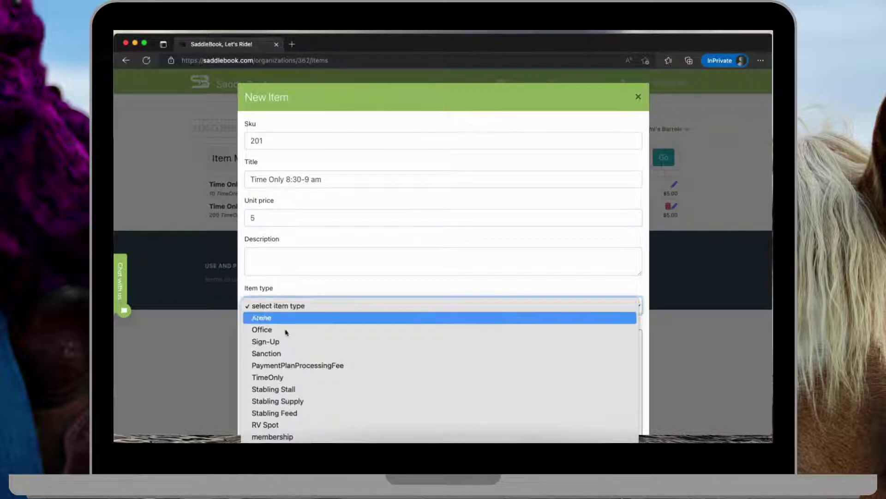
left_click(277, 379)
scroll(404, 324, "down", 5)
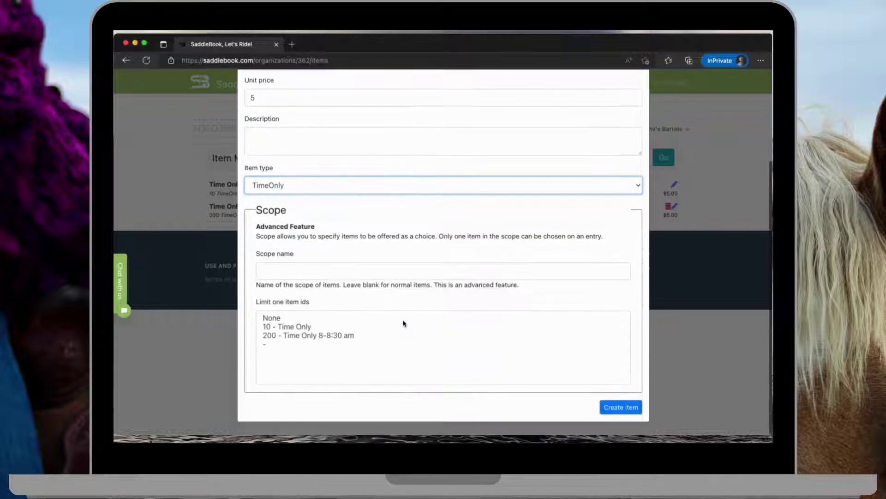
left_click(630, 406)
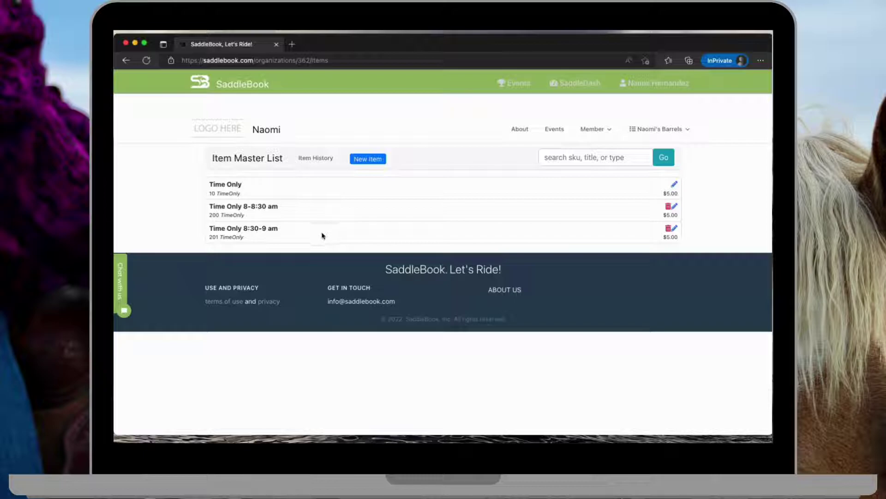
Open the Time only - Mutli Day event and start a new additional fee
left_click(664, 134)
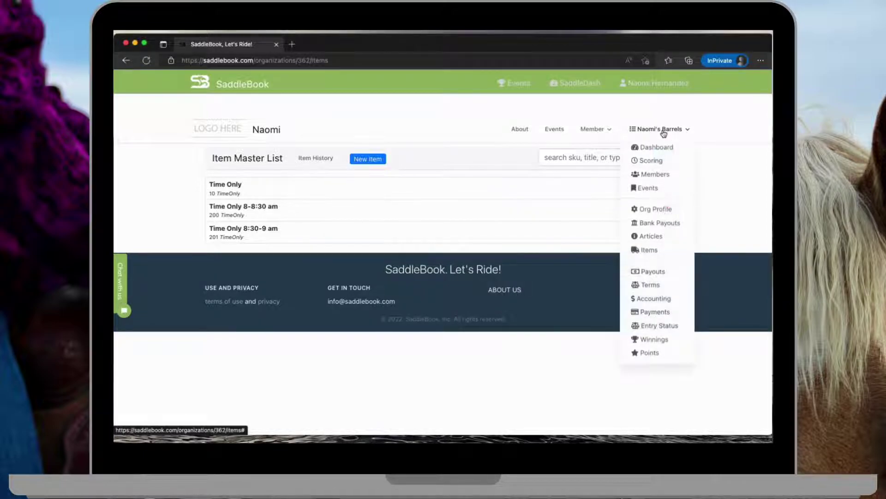
left_click(659, 148)
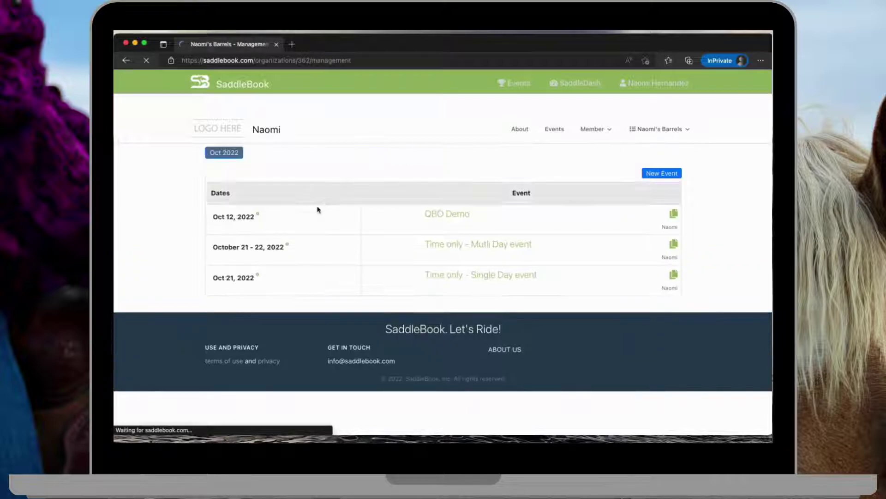
left_click(288, 246)
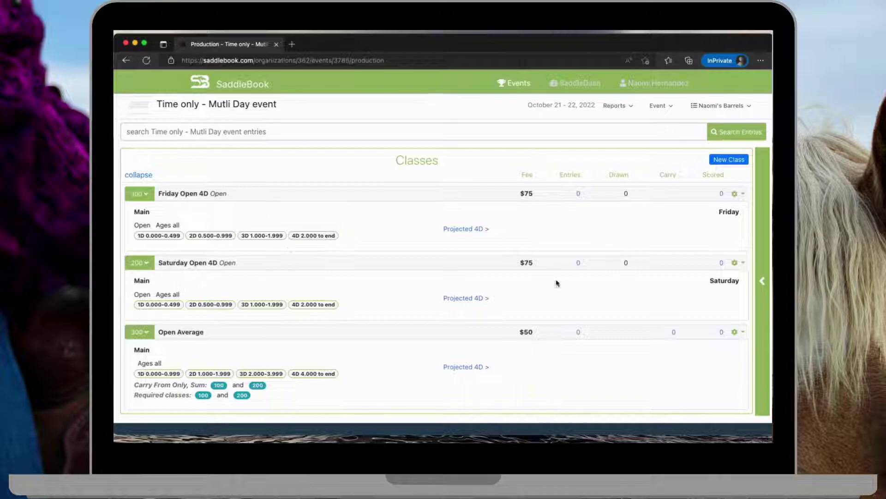
left_click(764, 194)
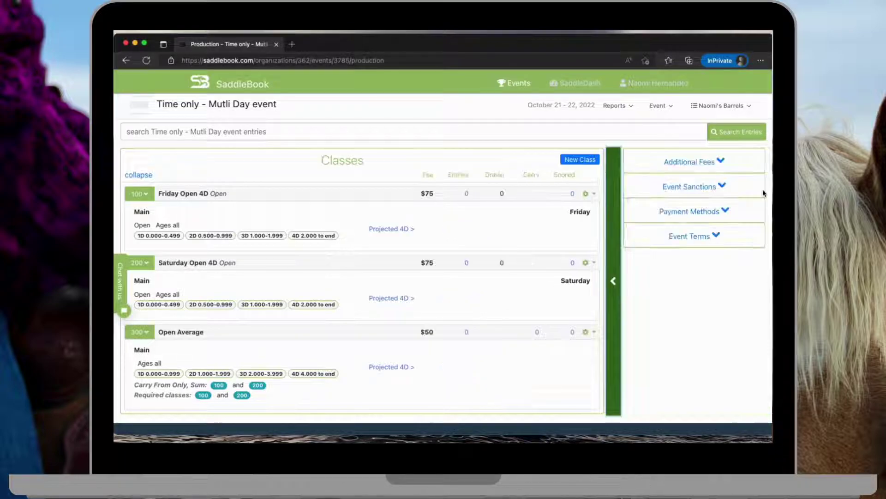
left_click(702, 163)
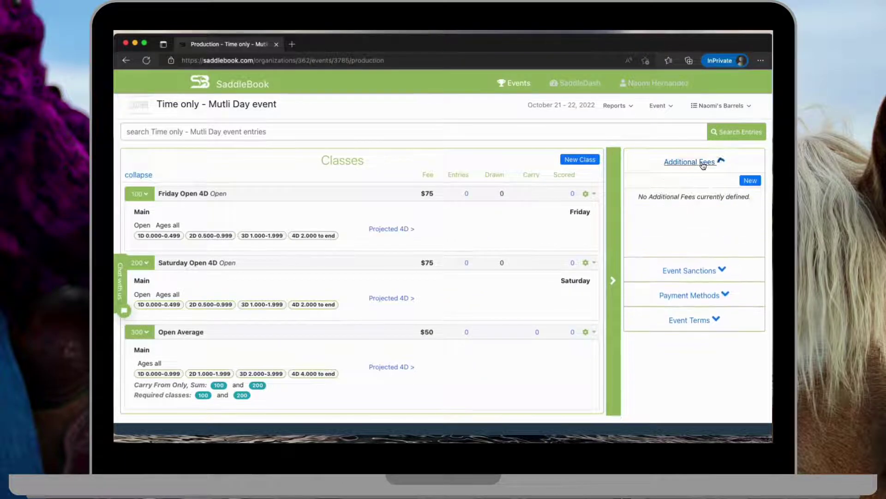
left_click(750, 181)
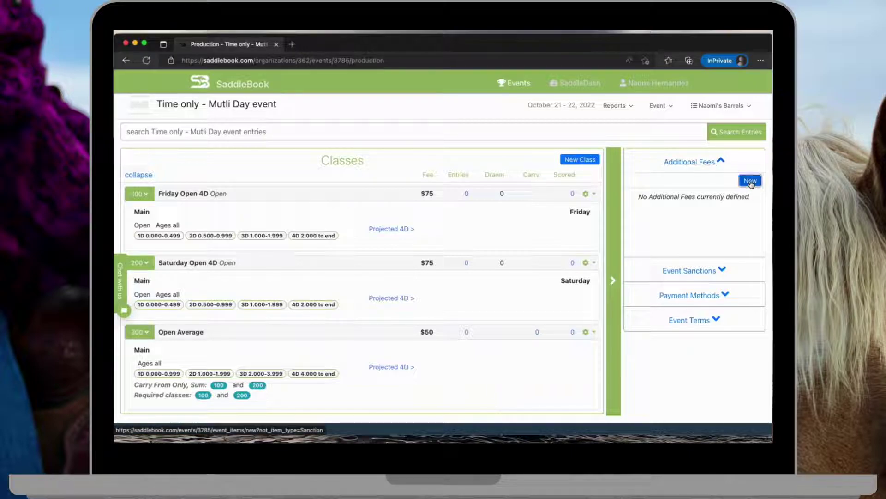
Choose item 200 Time Only 8-8:30 am with fee item type Other
left_click(372, 141)
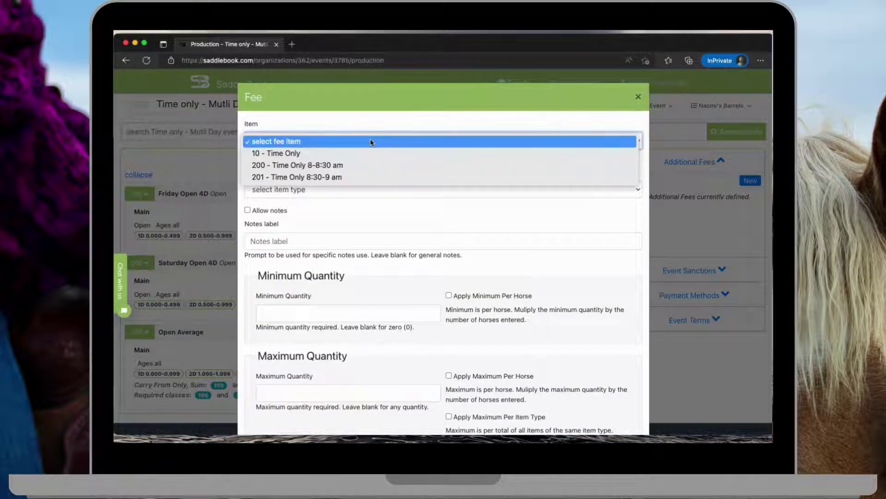
left_click(313, 166)
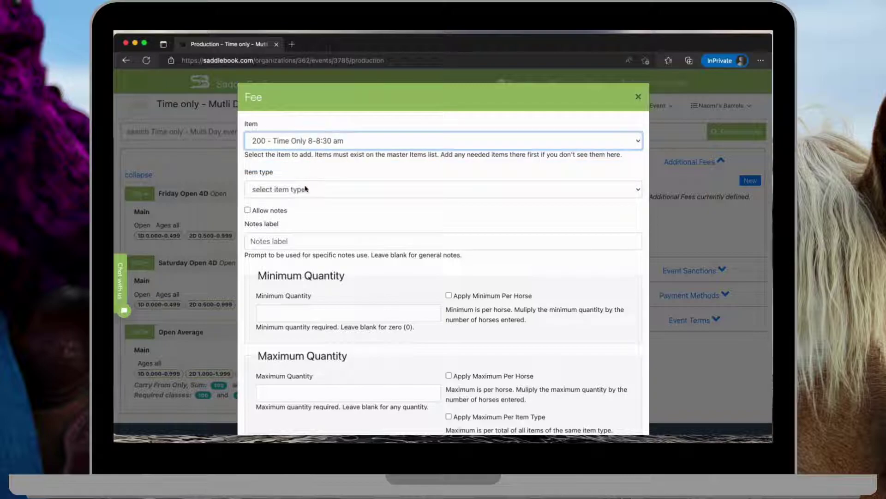
left_click(305, 190)
left_click(299, 214)
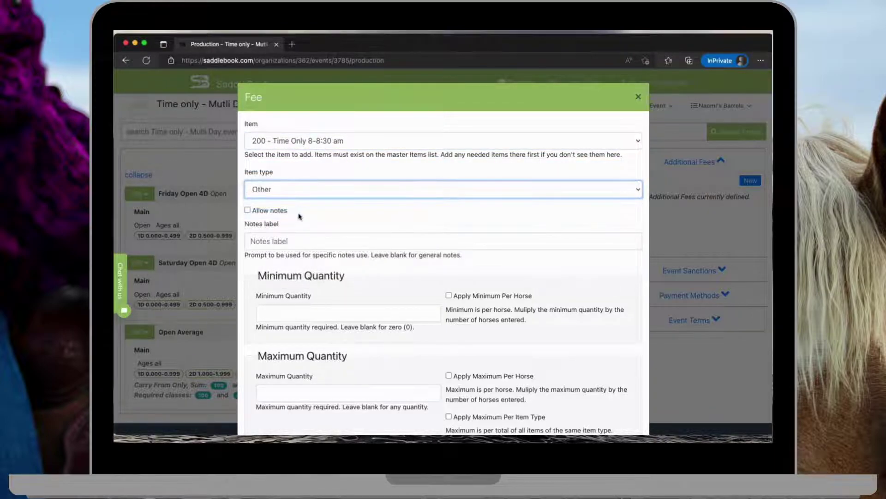
scroll(299, 217, "down", 5)
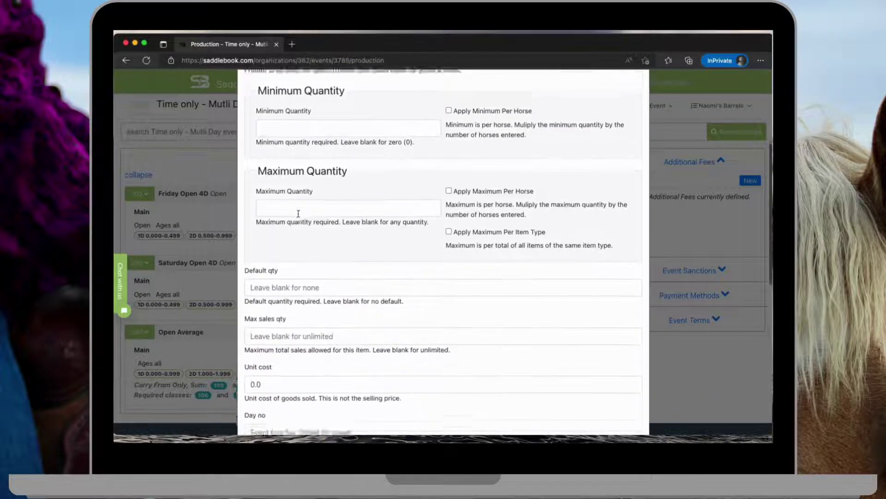
scroll(298, 213, "down", 1)
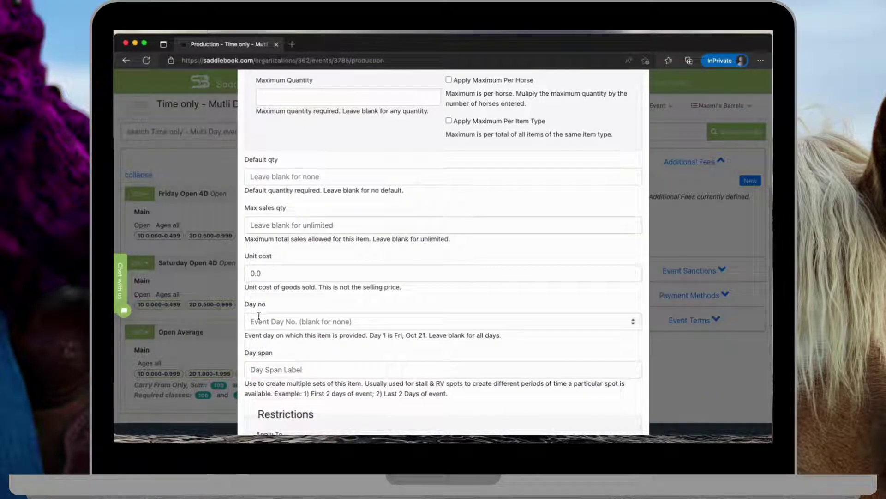
Set event day number 1 and max sales quantity 30, then create the fee
left_click(260, 321)
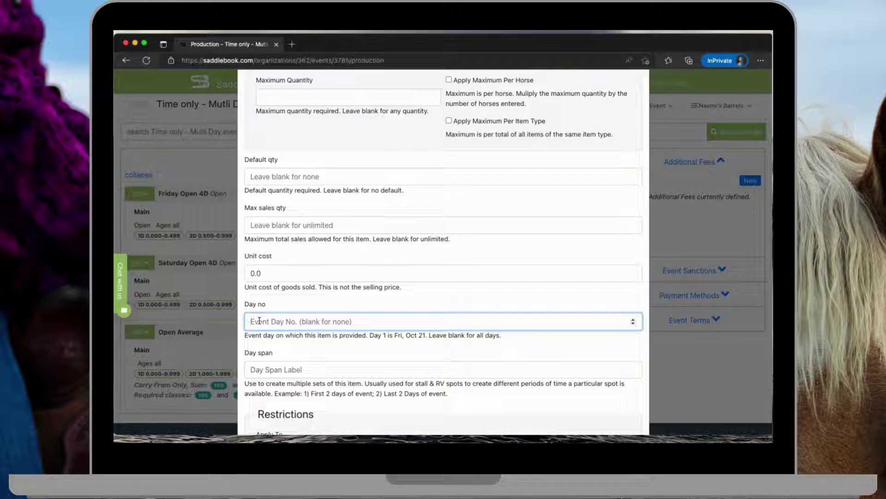
type("1")
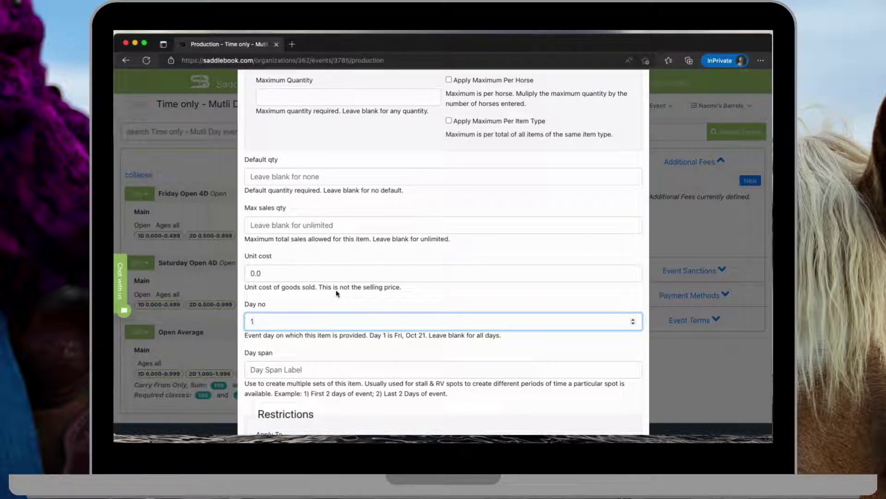
scroll(336, 293, "down", 3)
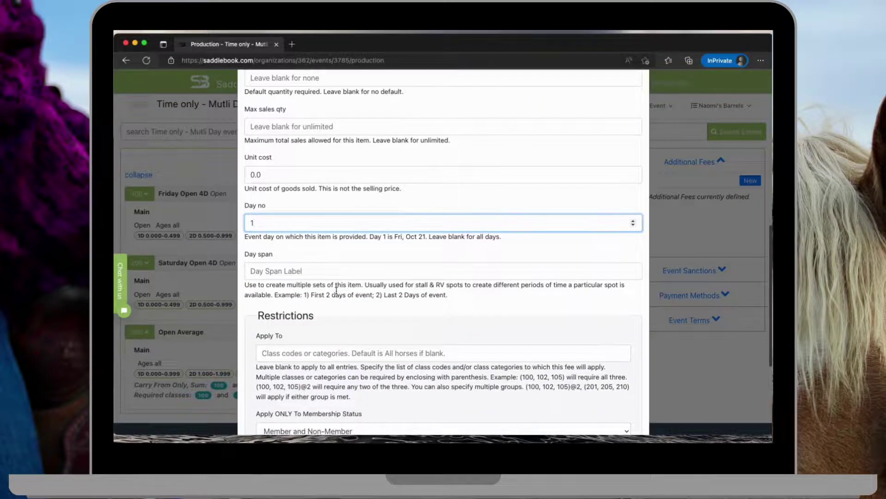
key("shift+Tab")
key("shift+Tab")
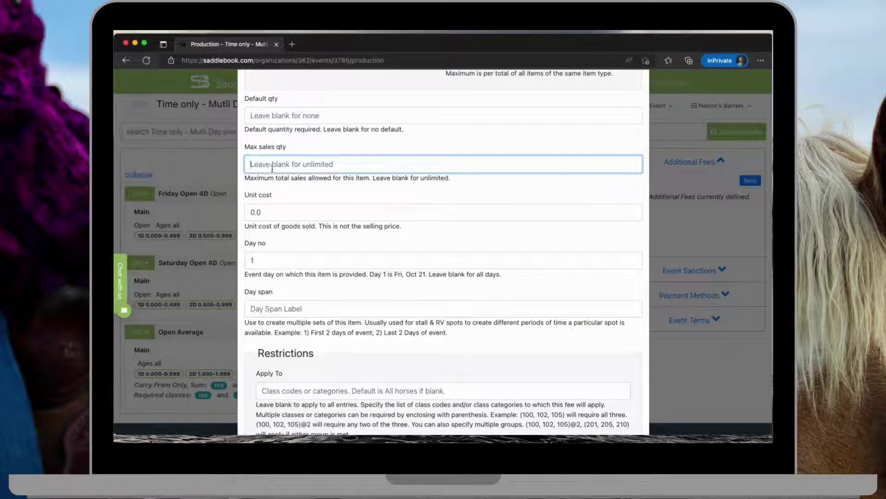
type("30")
scroll(298, 187, "down", 6)
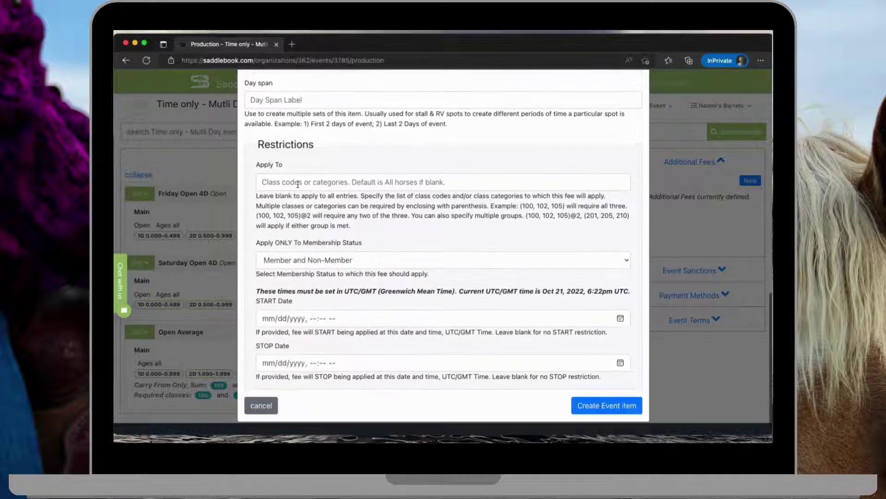
left_click(611, 407)
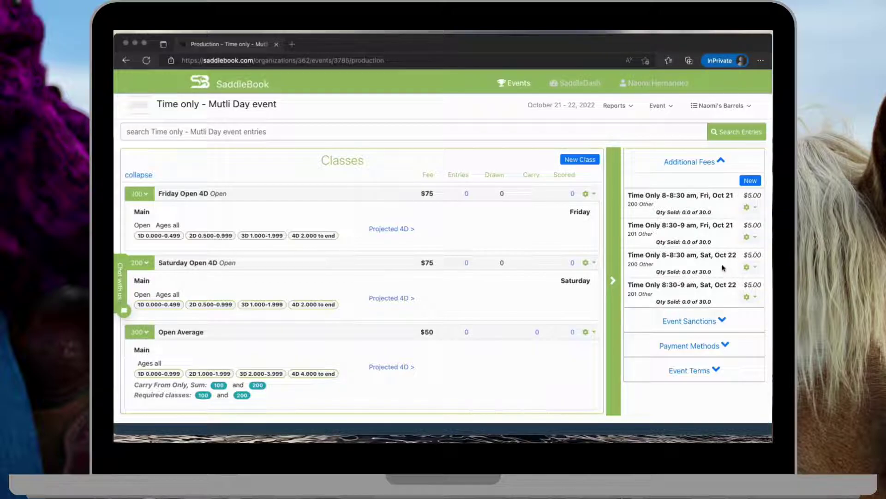
Start an Express Entry for the event with the horse Fast N' Furious and reach Other Items
left_click(656, 109)
left_click(657, 109)
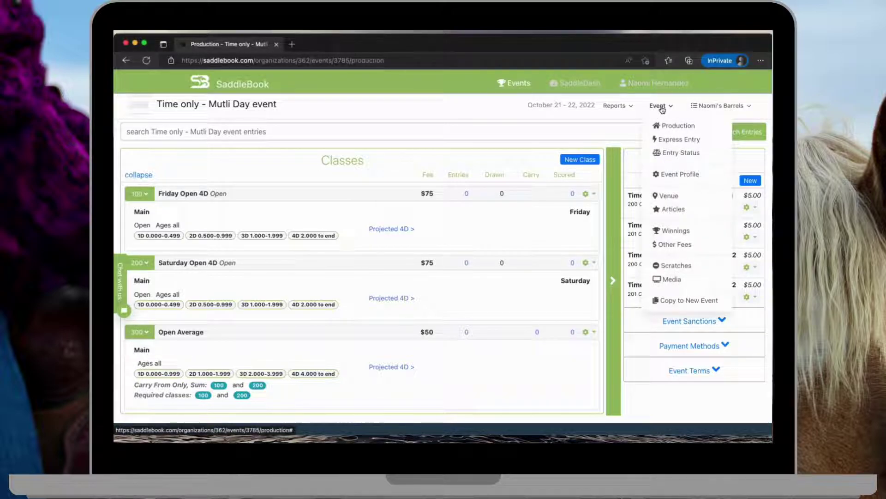
left_click(688, 140)
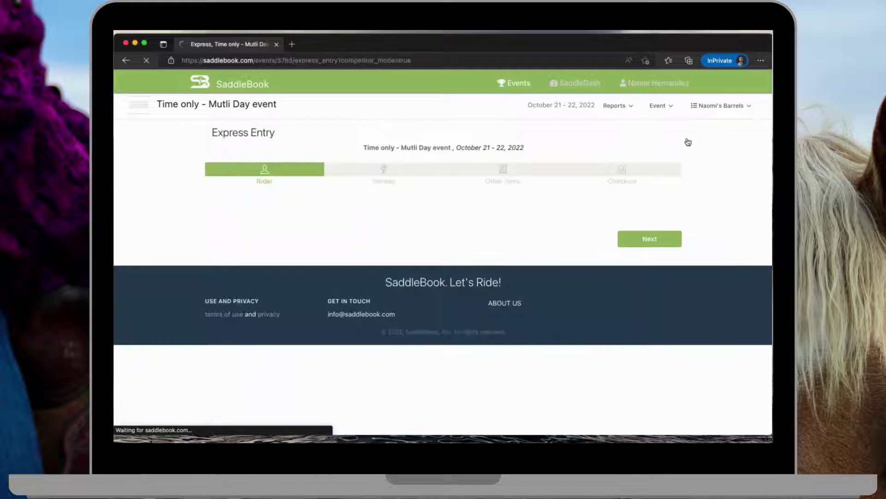
left_click(664, 253)
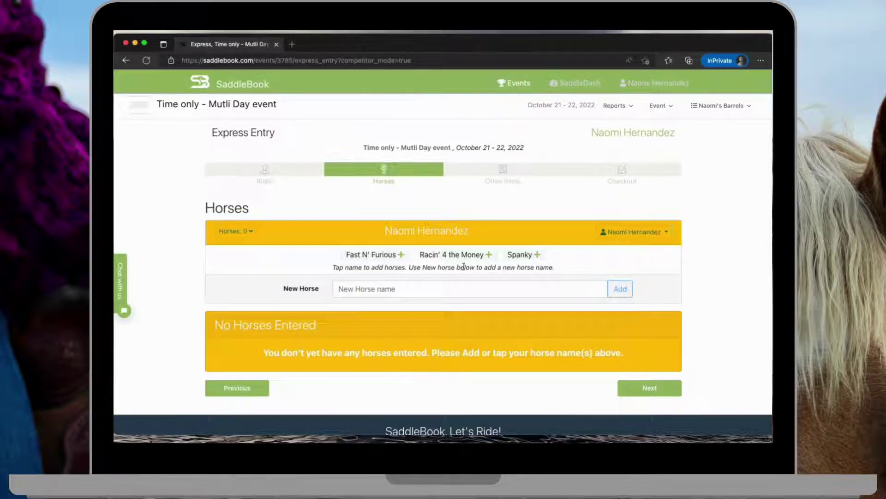
left_click(391, 255)
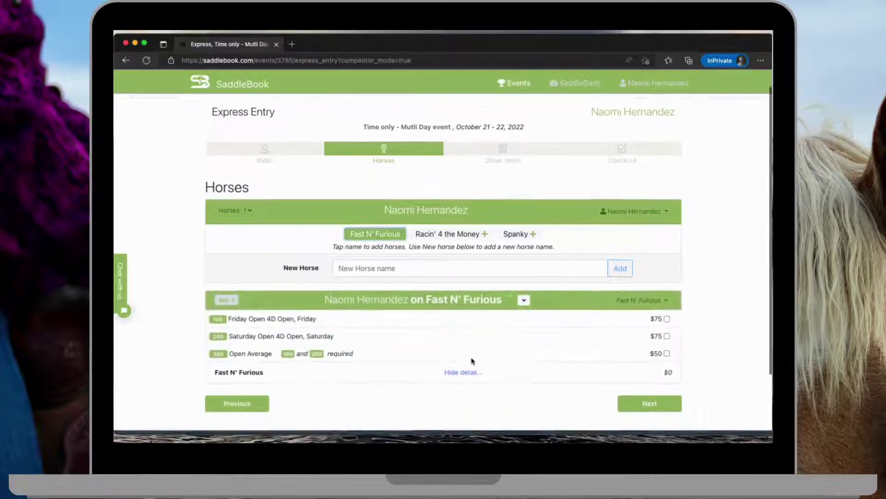
scroll(473, 353, "down", 1)
left_click(678, 407)
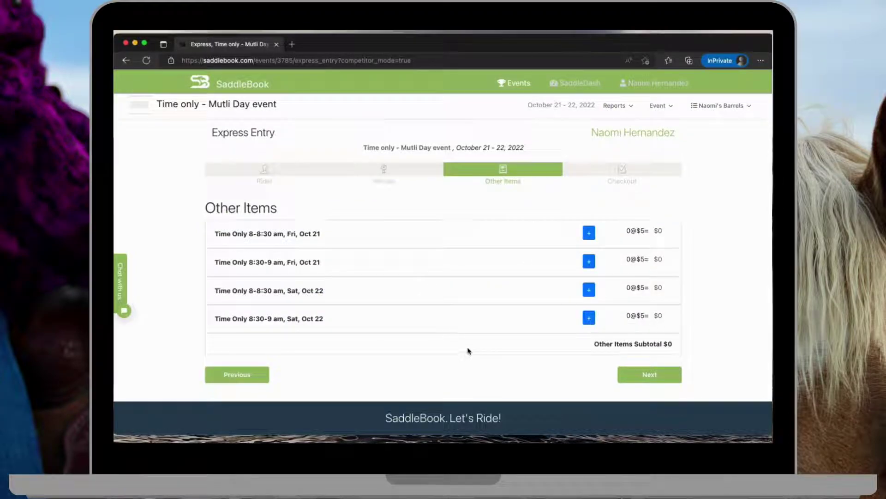
Raise the Fri Oct 21 8-8:30 am slot quantity until it stops at the 30 limit
left_click(590, 233)
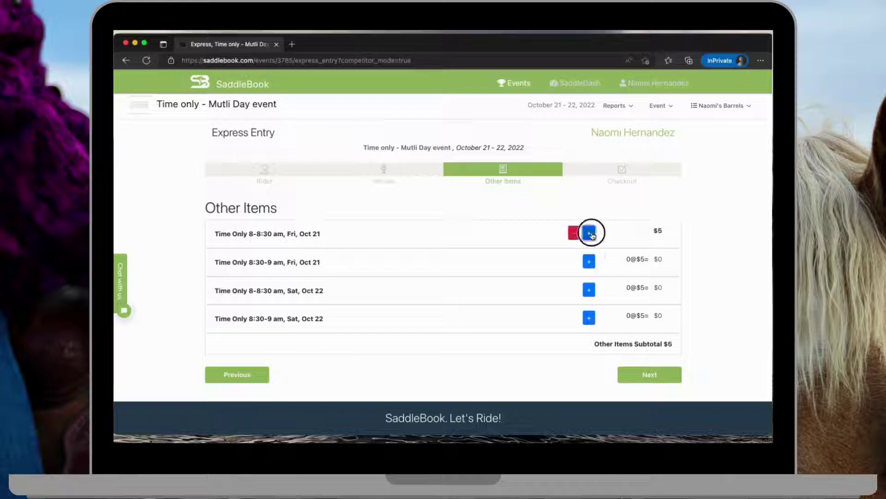
left_click(589, 234)
left_click(590, 233)
left_click(590, 233)
left_click(589, 234)
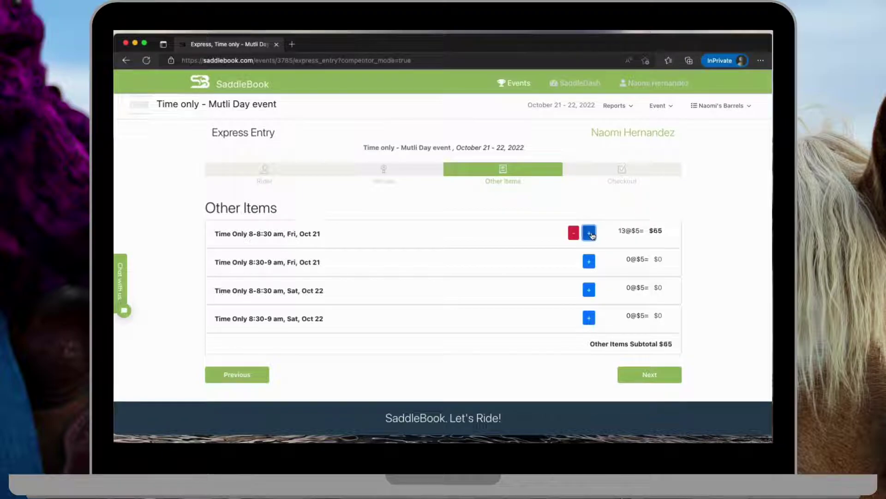
left_click(590, 233)
left_click(589, 233)
left_click(589, 233)
left_click(589, 234)
left_click(590, 234)
left_click(589, 233)
left_click(589, 233)
left_click(589, 233)
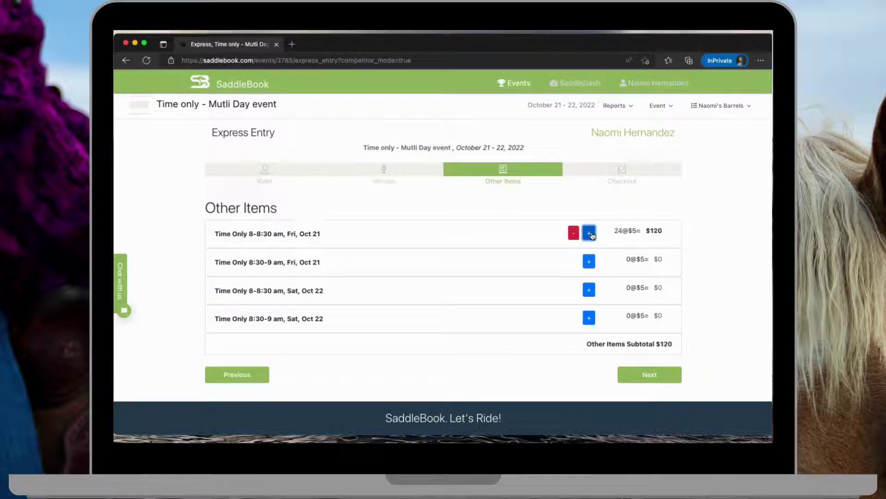
left_click(589, 233)
left_click(590, 233)
left_click(589, 233)
left_click(589, 233)
left_click(590, 234)
left_click(590, 233)
double_click(591, 233)
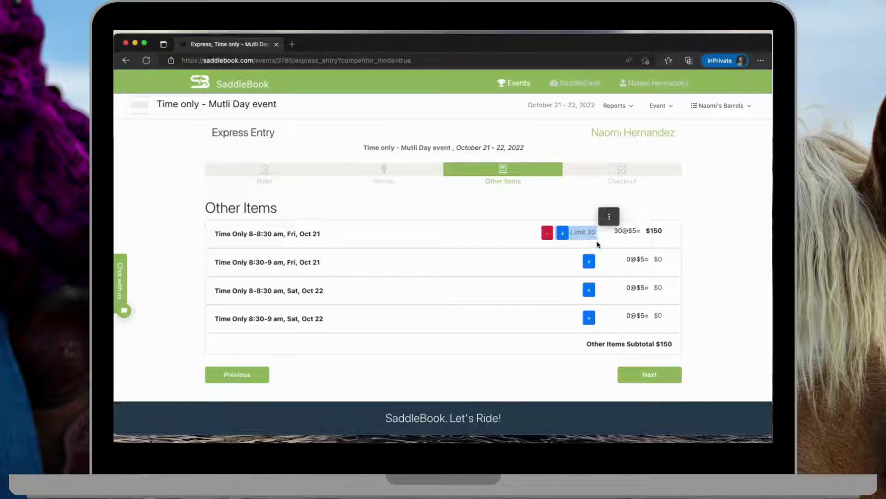